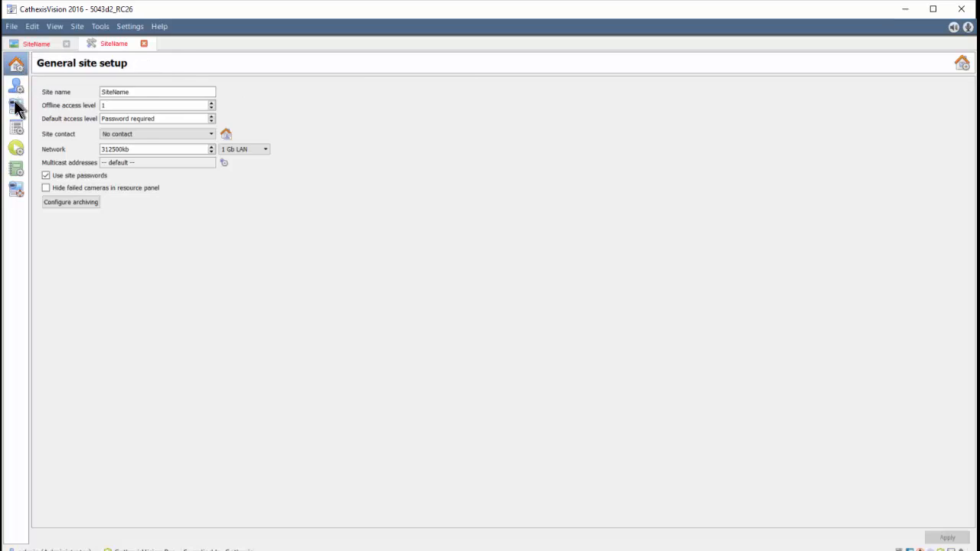
# Show the rjs-tests server's Cameras list with its 8 configured cameras.
pyautogui.click(78, 89)
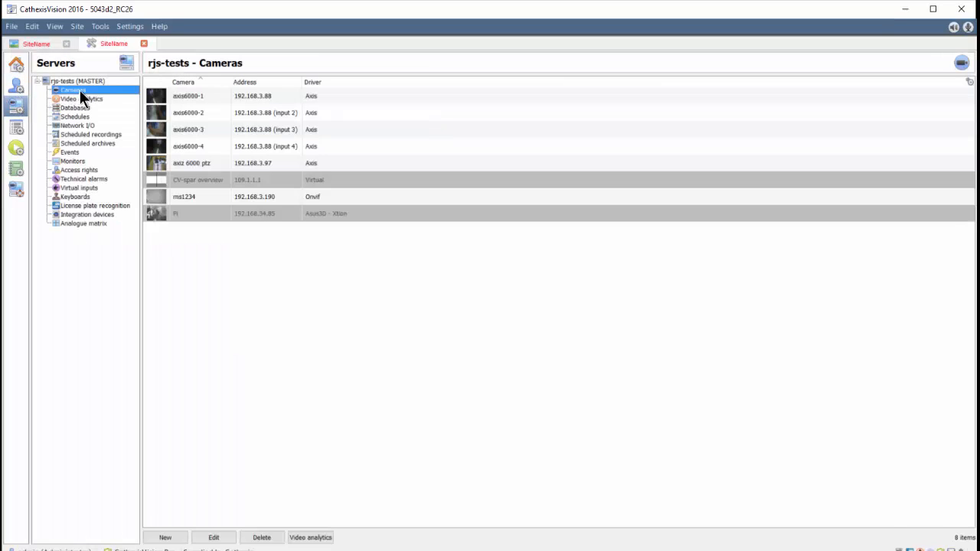
# Start a new camera using the Cathexis catObserver driver at IP 127.0.0.1.
pyautogui.rightClick(168, 242)
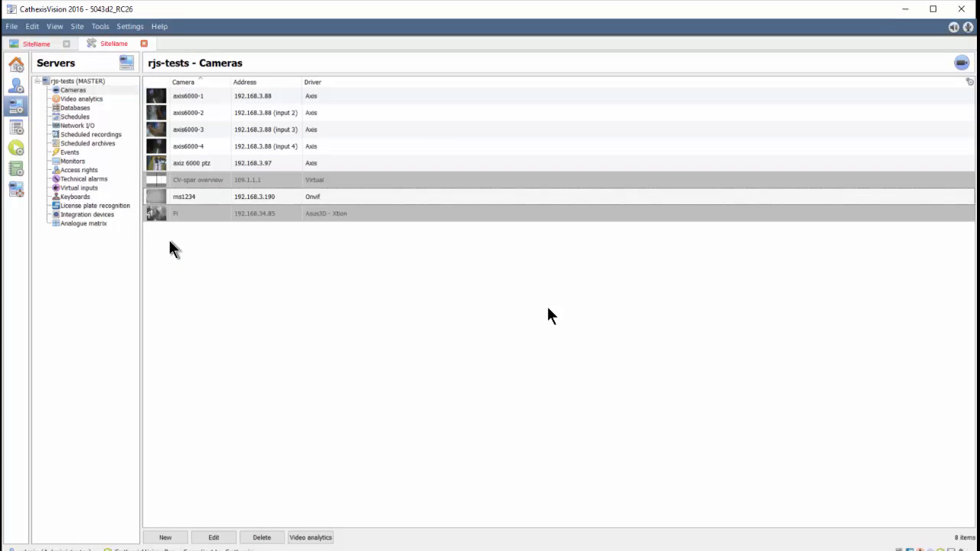
pyautogui.click(195, 248)
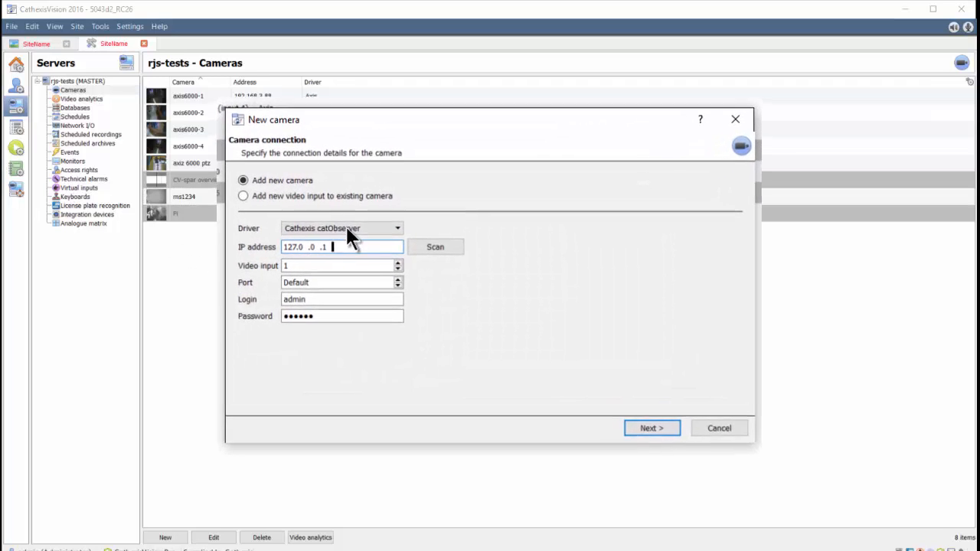
pyautogui.click(360, 234)
pyautogui.moveTo(378, 272); pyautogui.dragTo(378, 269)
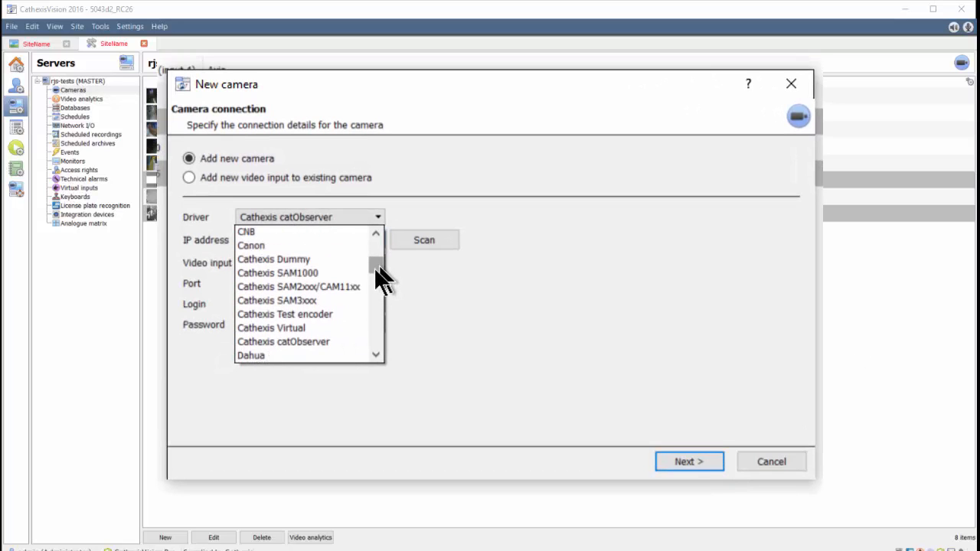
pyautogui.click(317, 342)
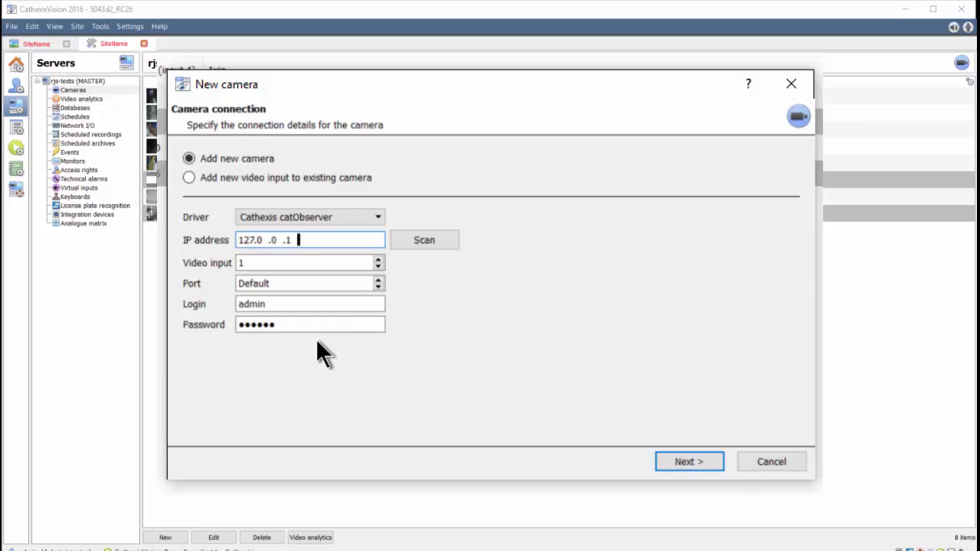
pyautogui.moveTo(323, 241); pyautogui.dragTo(190, 242)
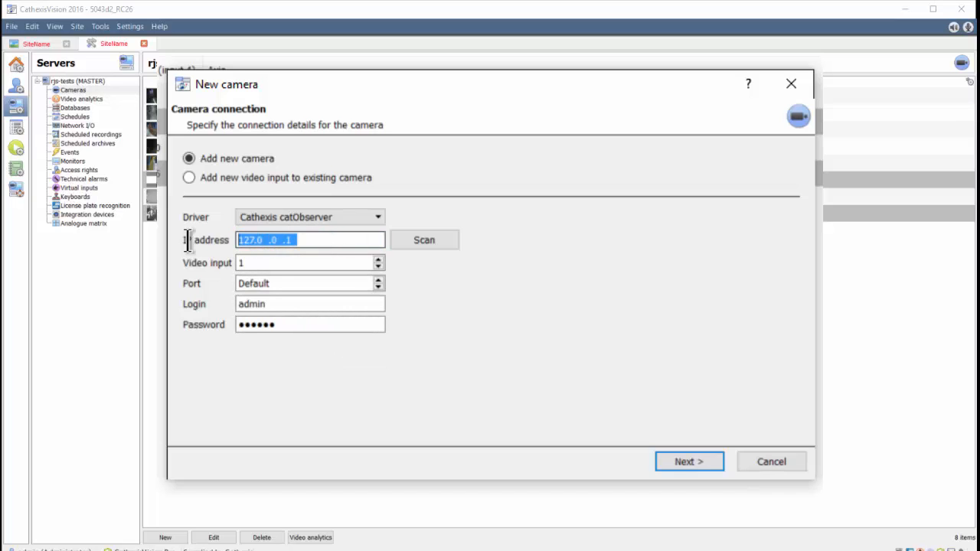
pyautogui.write('127.0  .')
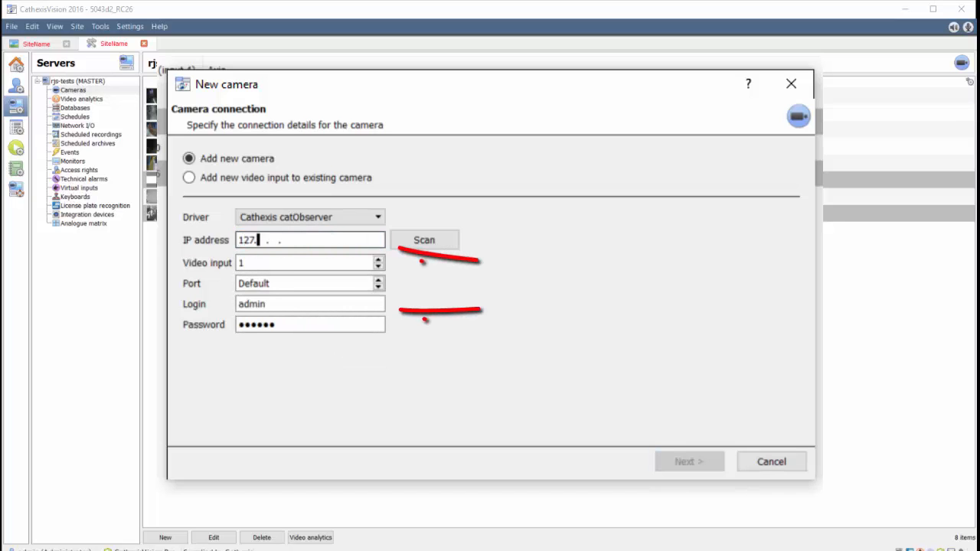
pyautogui.write('0  .1')
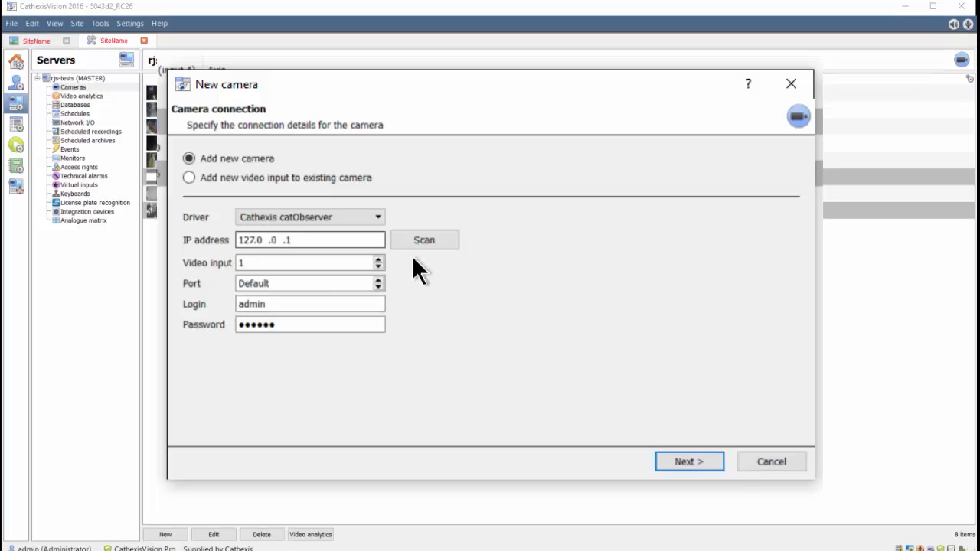
pyautogui.click(677, 459)
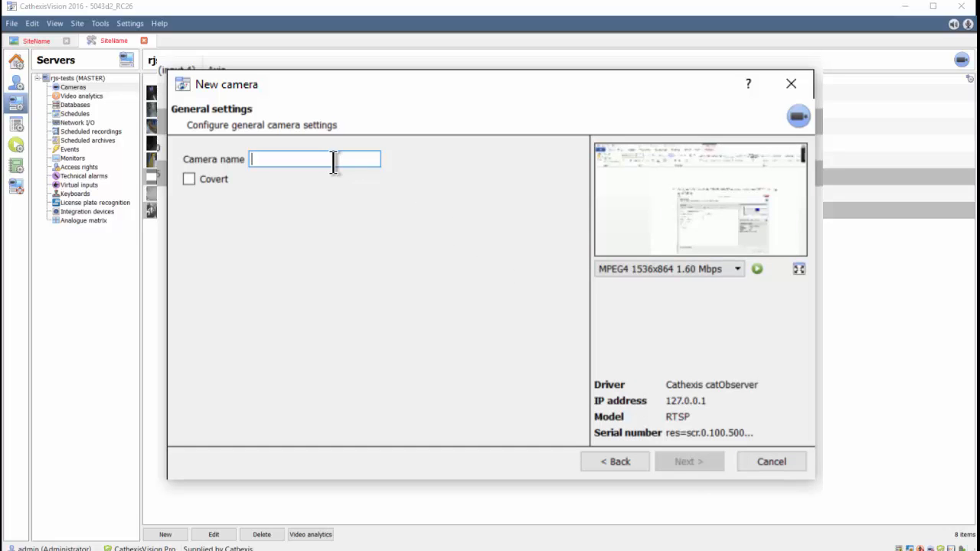
# Name the camera CatObserver and accept the default video feed and PTZ pages.
pyautogui.write('CatObserver')
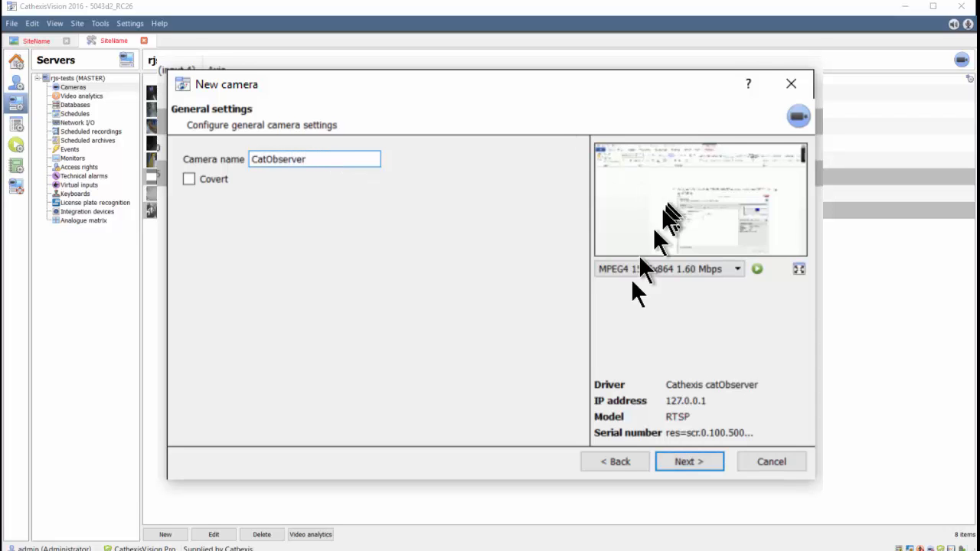
pyautogui.click(680, 456)
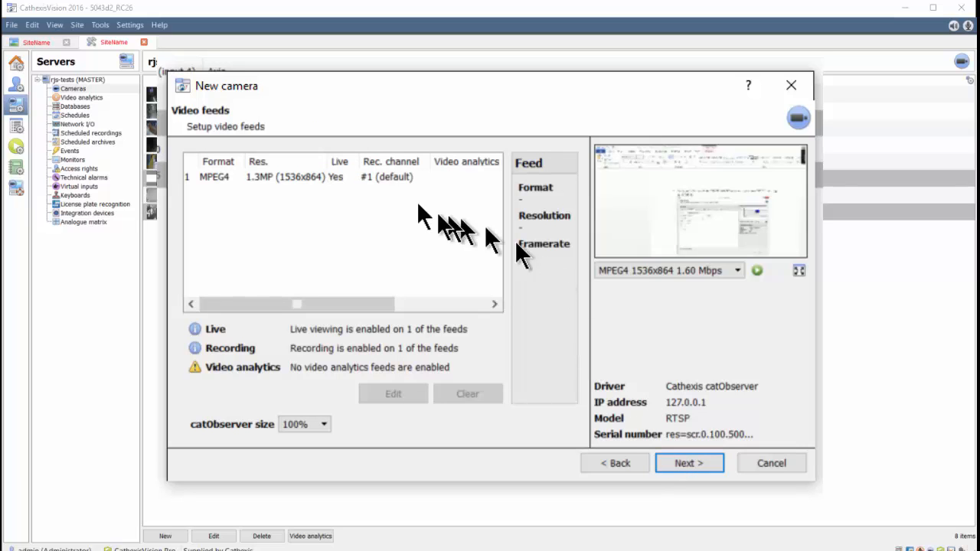
pyautogui.click(257, 176)
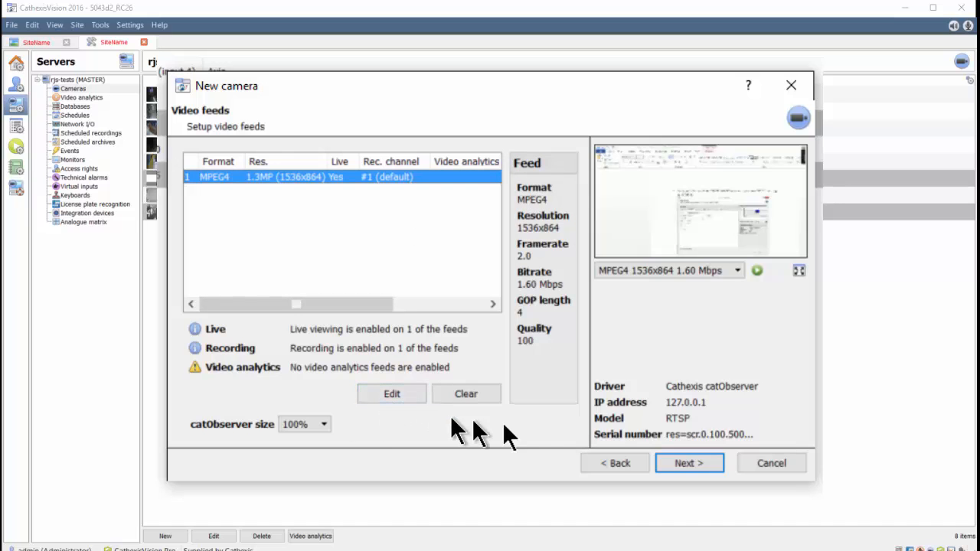
pyautogui.click(682, 460)
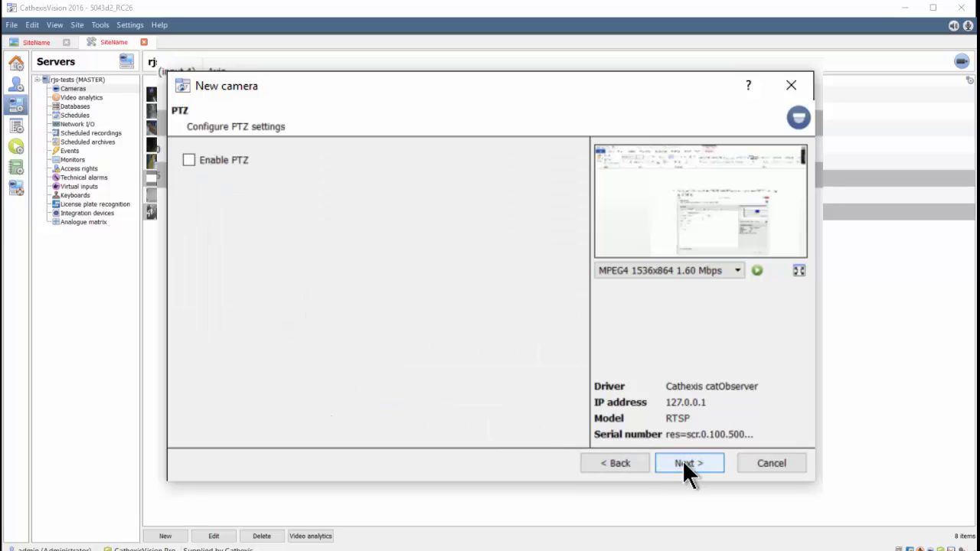
pyautogui.click(682, 460)
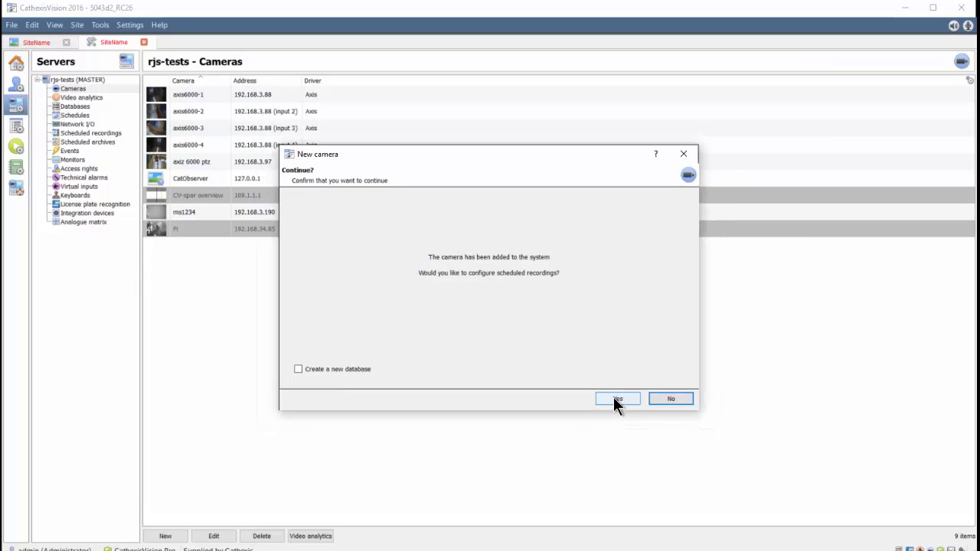
# Decline scheduled recordings, then in Databases select rjs-db and begin a new database.
pyautogui.click(657, 399)
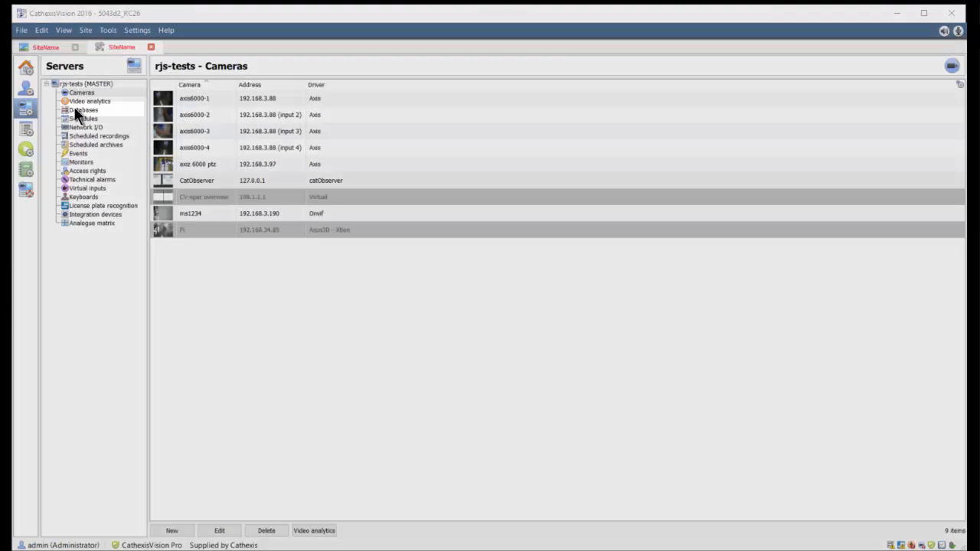
pyautogui.click(75, 108)
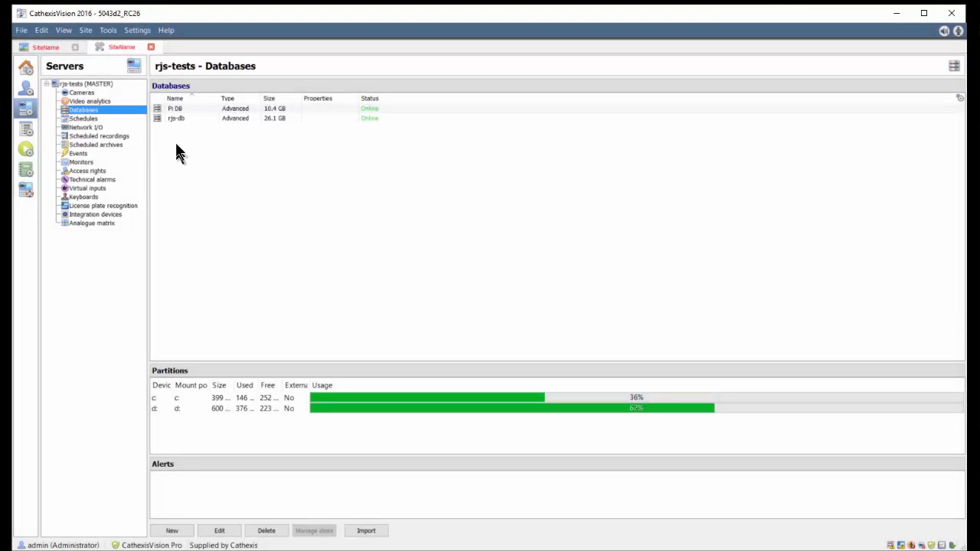
pyautogui.click(177, 119)
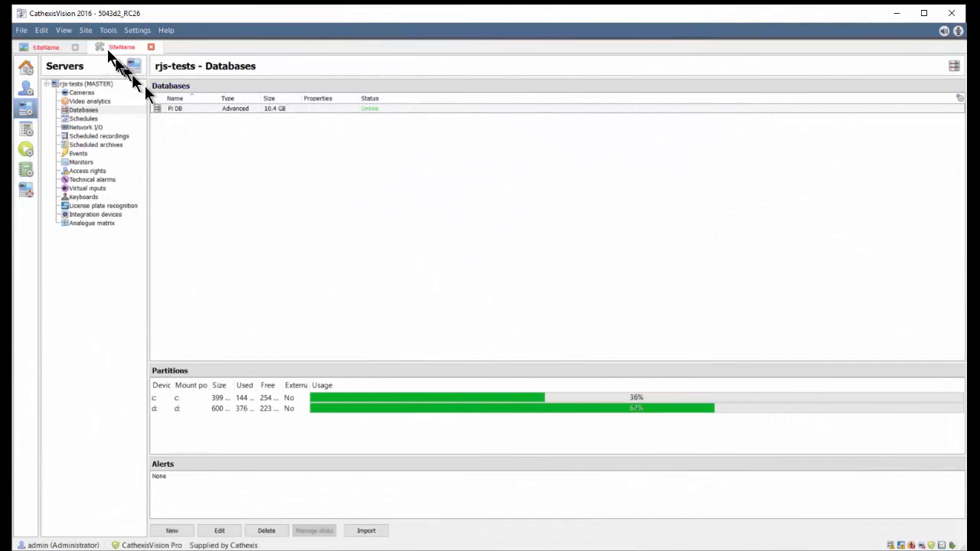
pyautogui.rightClick(171, 144)
pyautogui.click(184, 150)
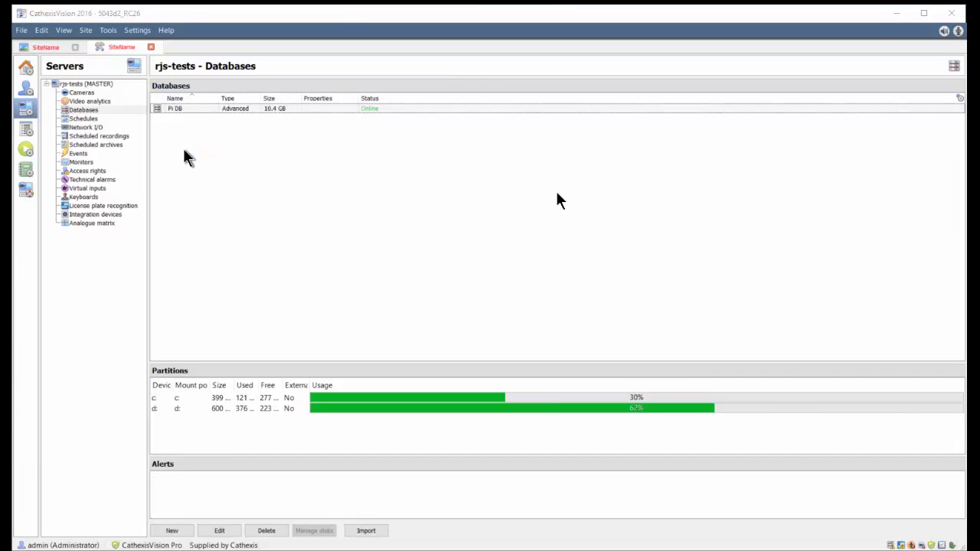
# Create the catobserver-test database with a 20GB storage slice on partition c:.
pyautogui.click(495, 315)
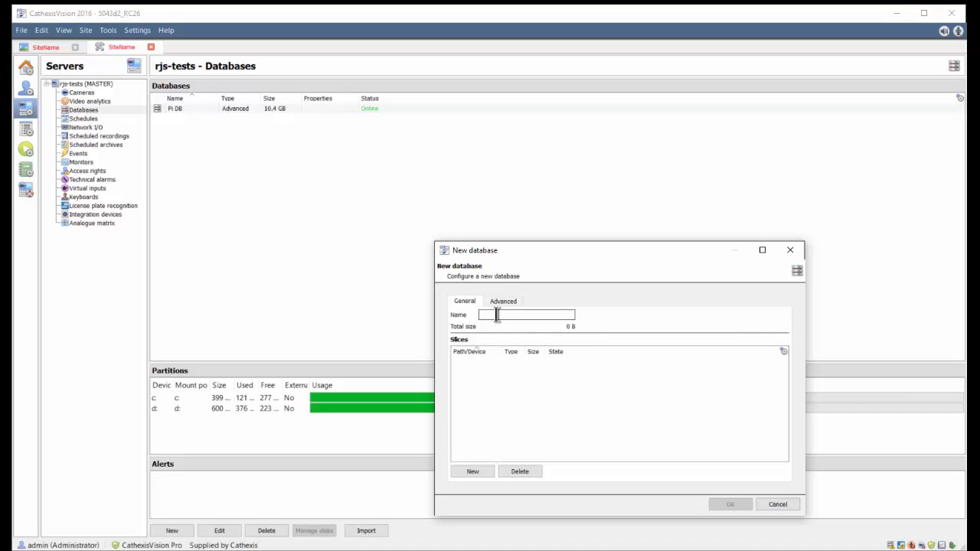
pyautogui.write('catobserver-test')
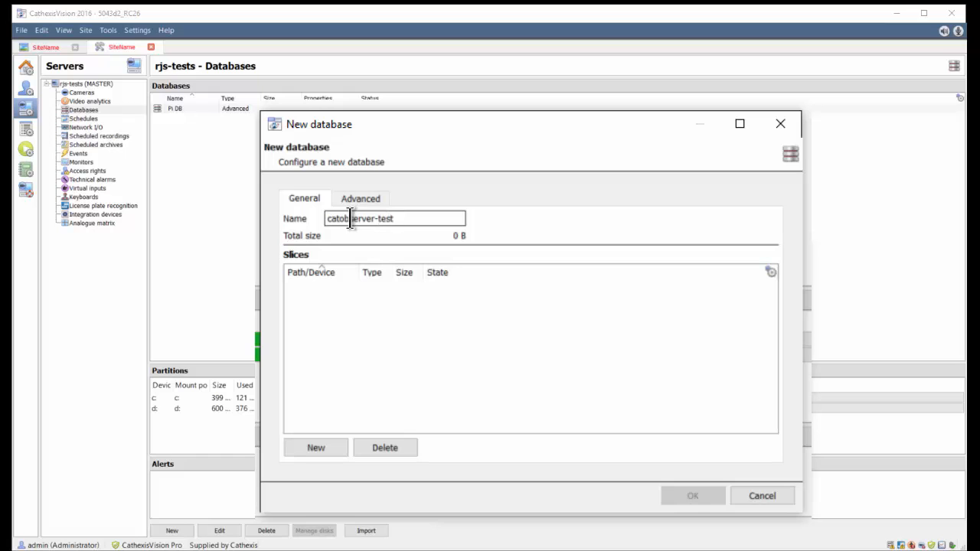
pyautogui.click(321, 444)
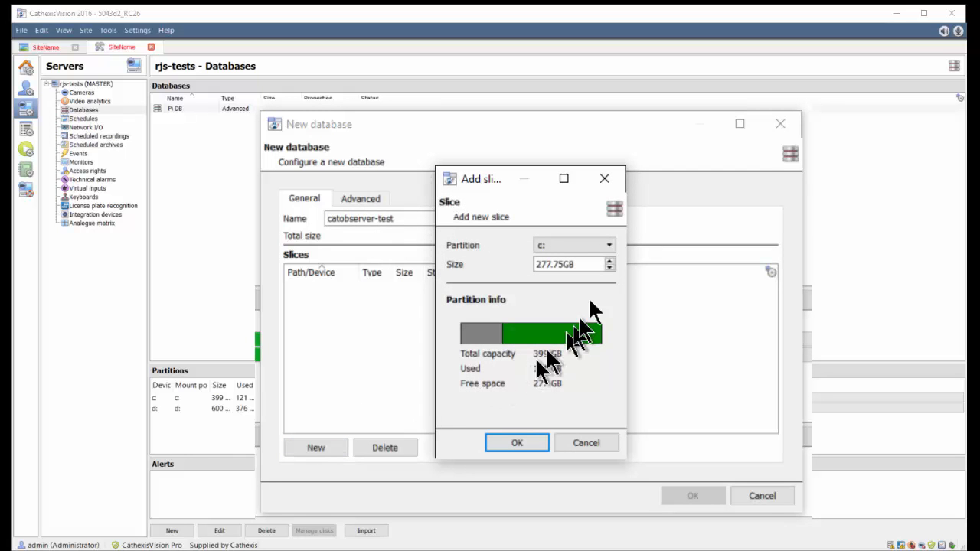
pyautogui.moveTo(590, 264); pyautogui.dragTo(499, 280)
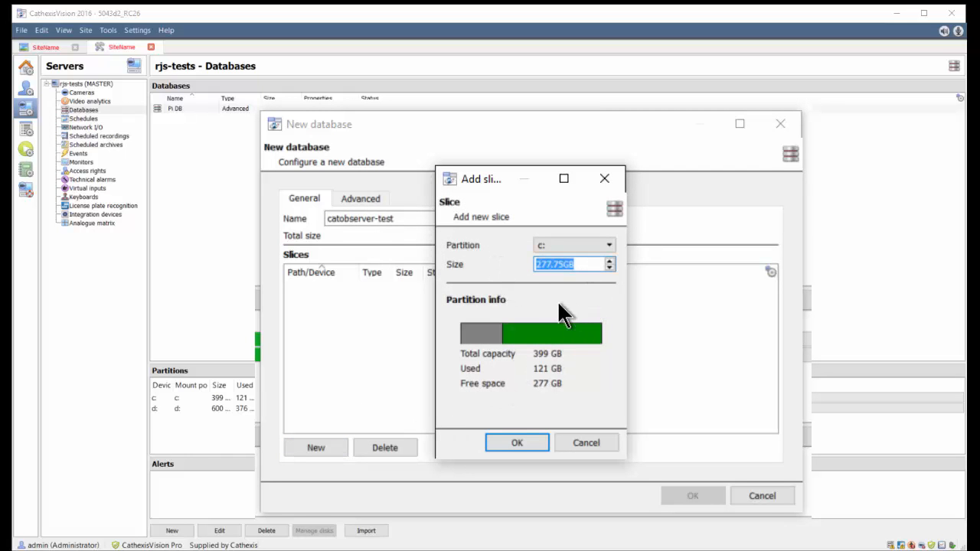
pyautogui.write('20GB')
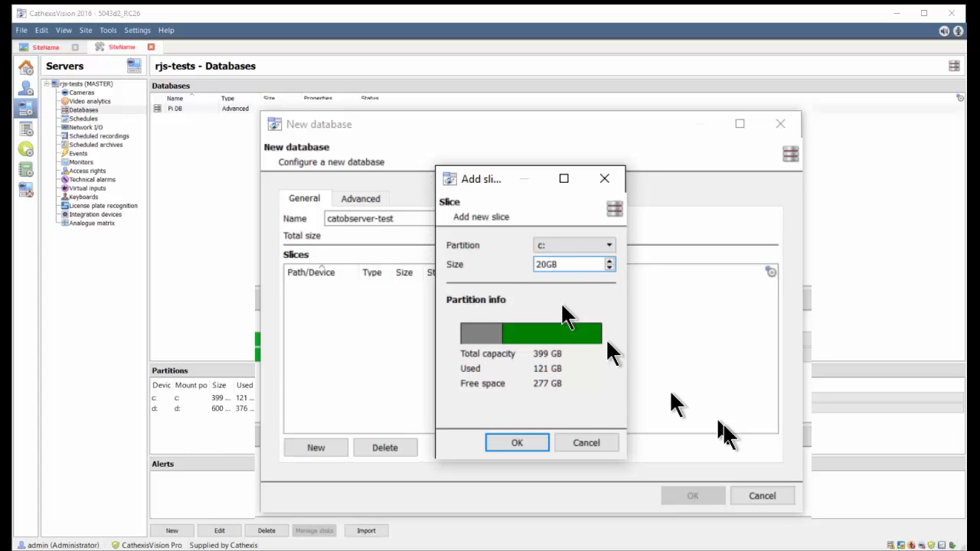
pyautogui.click(525, 444)
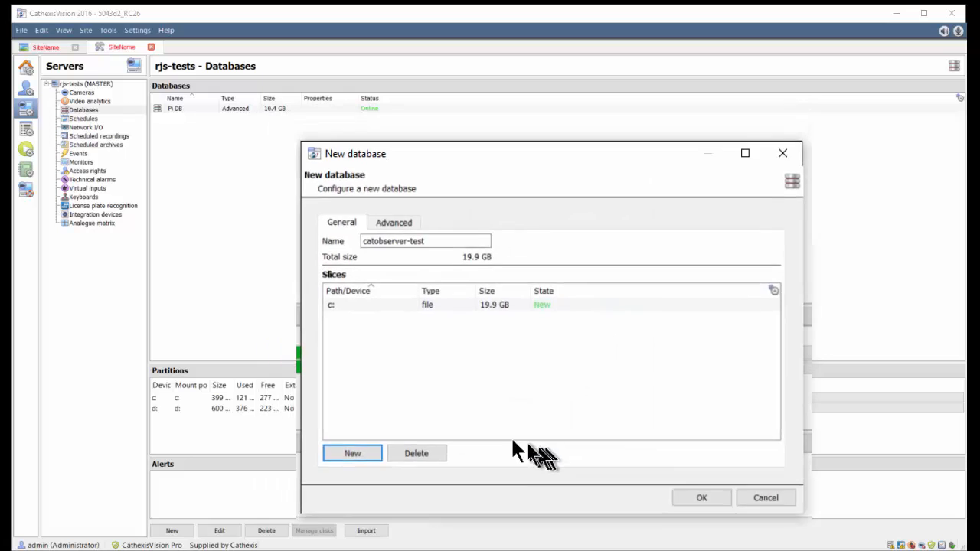
pyautogui.click(733, 503)
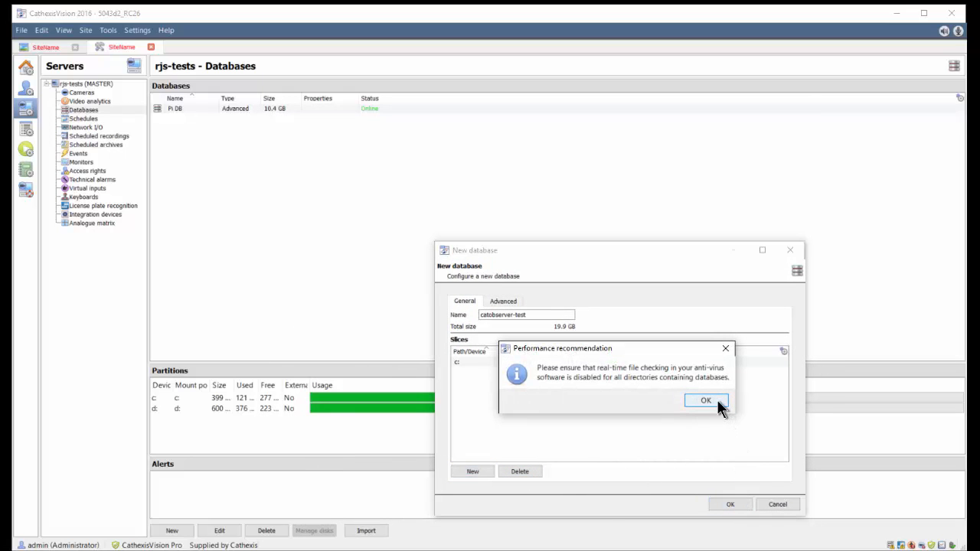
pyautogui.click(705, 400)
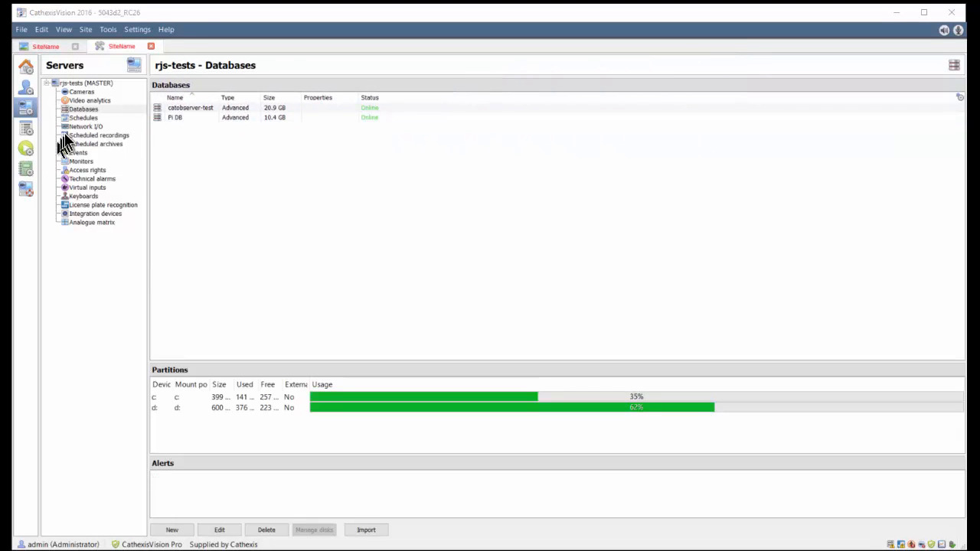
pyautogui.click(80, 100)
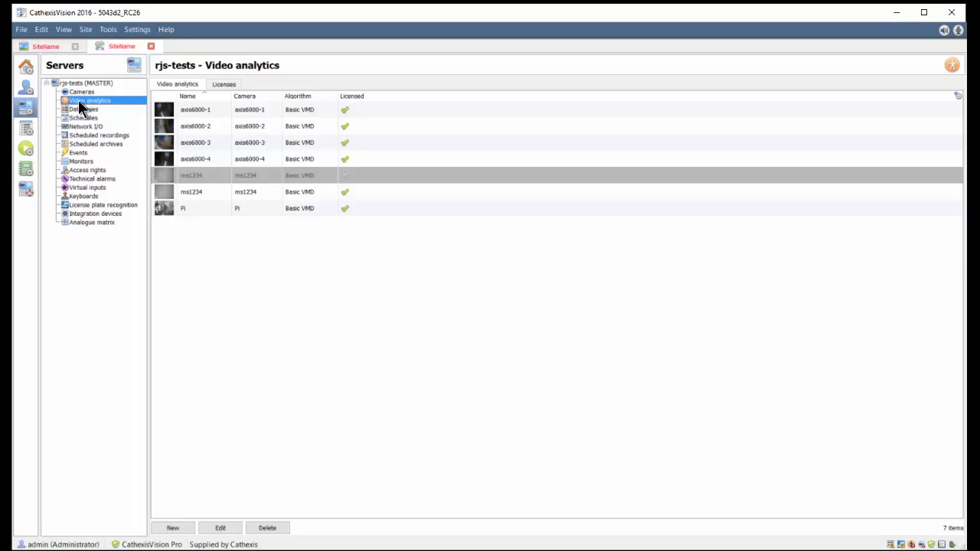
# Open the ms1234 analytics properties and paint two detection zones with the large brush.
pyautogui.click(188, 192)
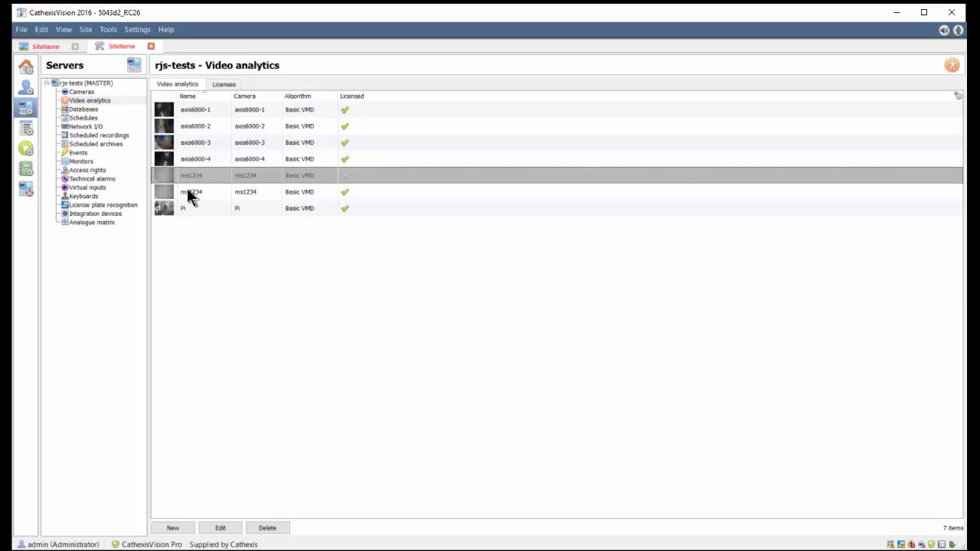
pyautogui.click(188, 194)
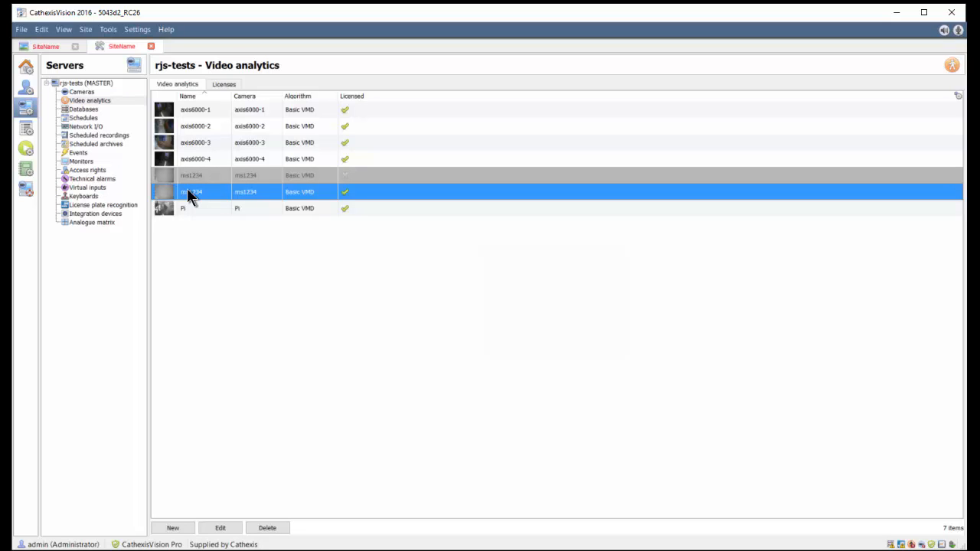
pyautogui.rightClick(189, 193)
pyautogui.click(223, 256)
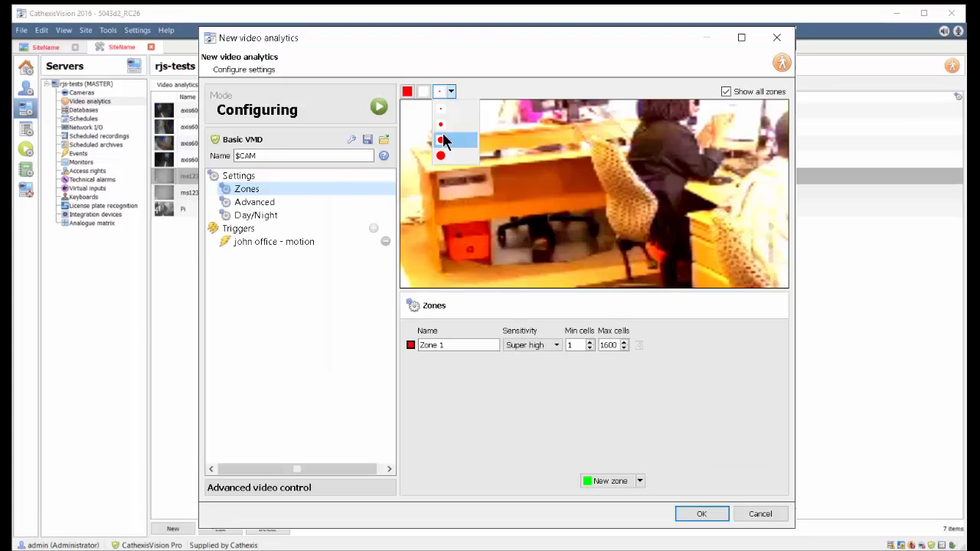
pyautogui.click(446, 140)
pyautogui.moveTo(521, 229)
pyautogui.mouseDown()
pyautogui.moveTo(567, 247)
pyautogui.moveTo(520, 265)
pyautogui.mouseUp()
pyautogui.moveTo(668, 115)
pyautogui.mouseDown()
pyautogui.moveTo(658, 230)
pyautogui.moveTo(735, 192)
pyautogui.moveTo(697, 181)
pyautogui.mouseUp()
# Set High sensitivity, minimum cells 2, advanced trigger settings and 'Symbol and time' overlay, then save.
pyautogui.click(555, 345)
pyautogui.click(540, 374)
pyautogui.click(589, 341)
pyautogui.click(260, 241)
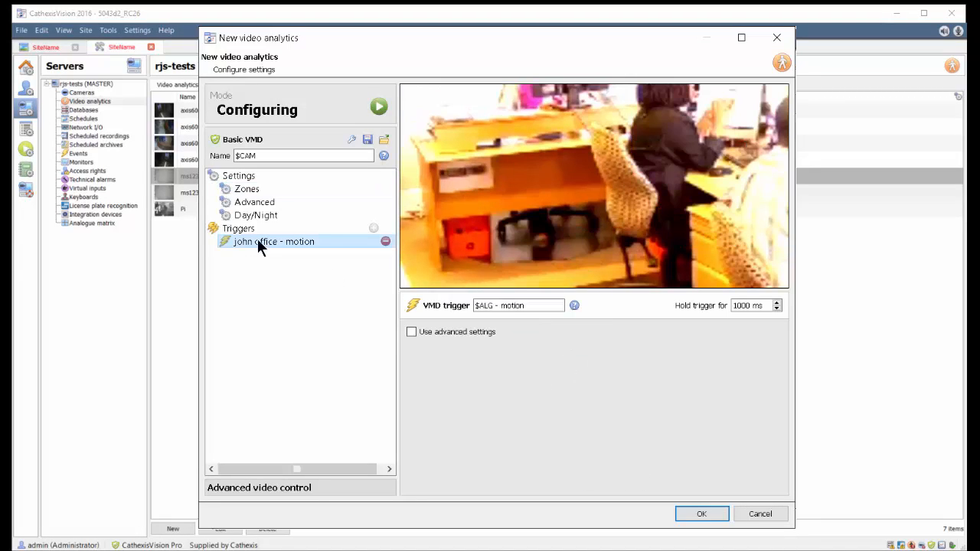
pyautogui.click(410, 332)
pyautogui.click(745, 332)
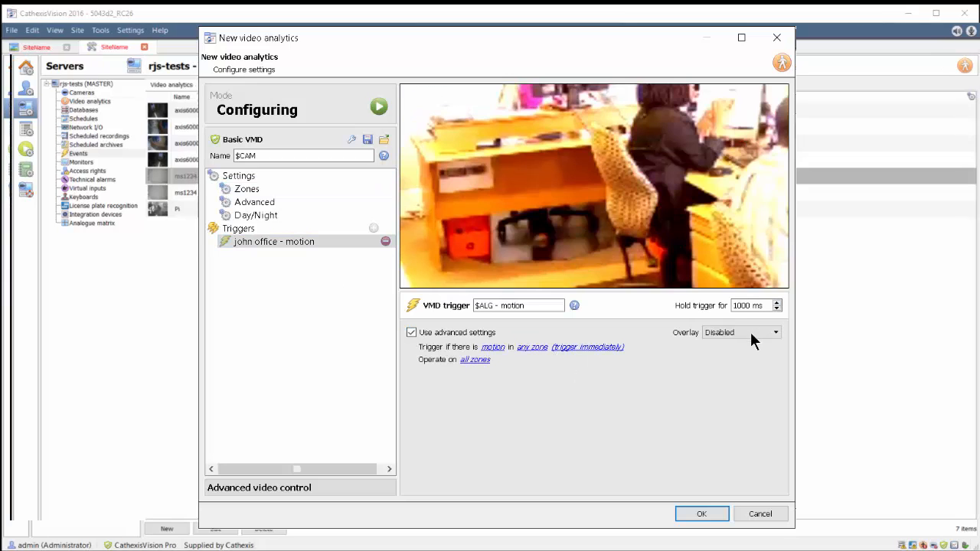
pyautogui.click(731, 367)
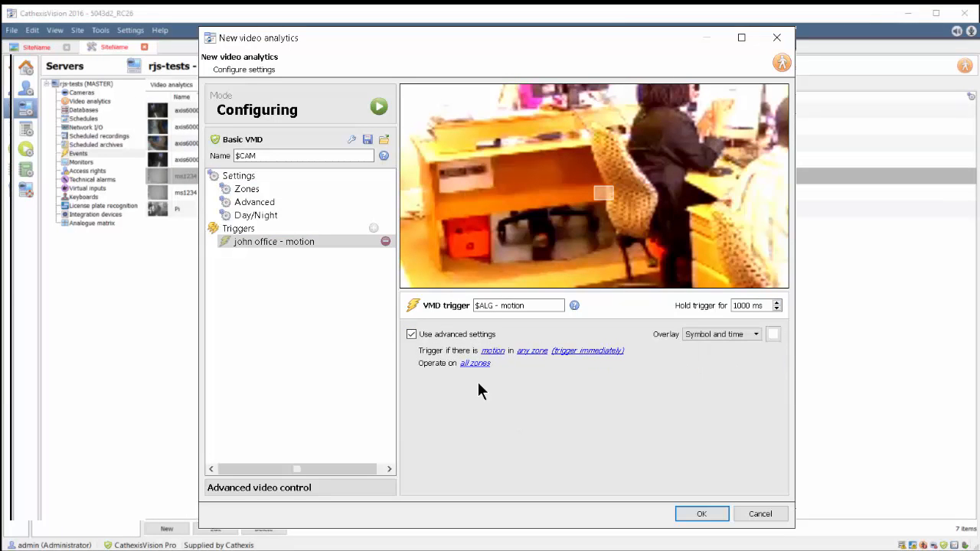
pyautogui.click(699, 513)
pyautogui.click(65, 153)
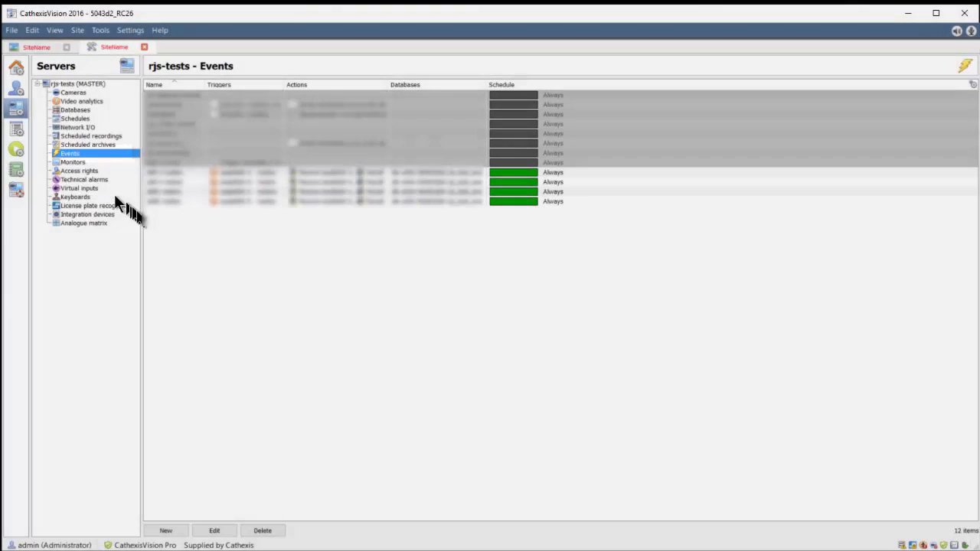
# Create event 'email motion' with description 'send mail on motion' and High priority.
pyautogui.rightClick(185, 242)
pyautogui.click(202, 249)
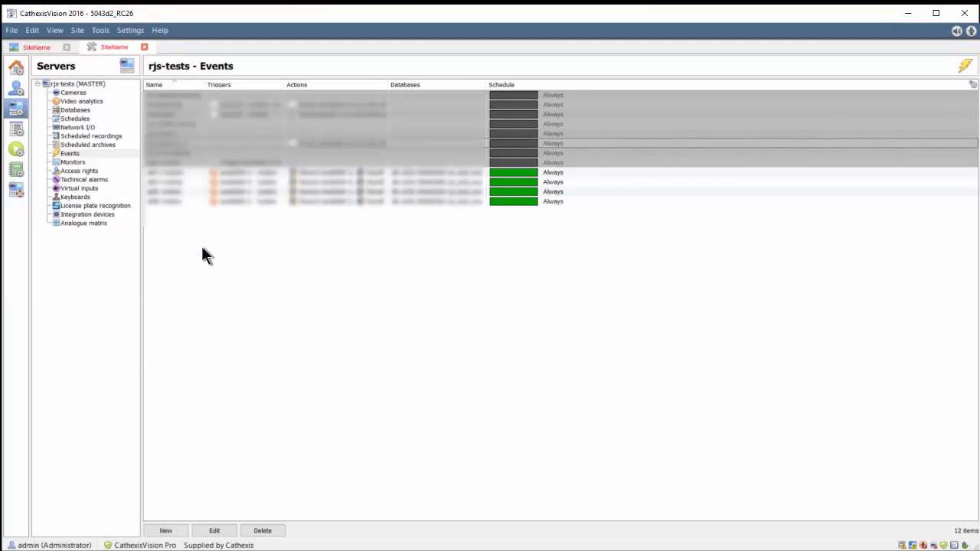
pyautogui.moveTo(411, 196); pyautogui.dragTo(291, 196)
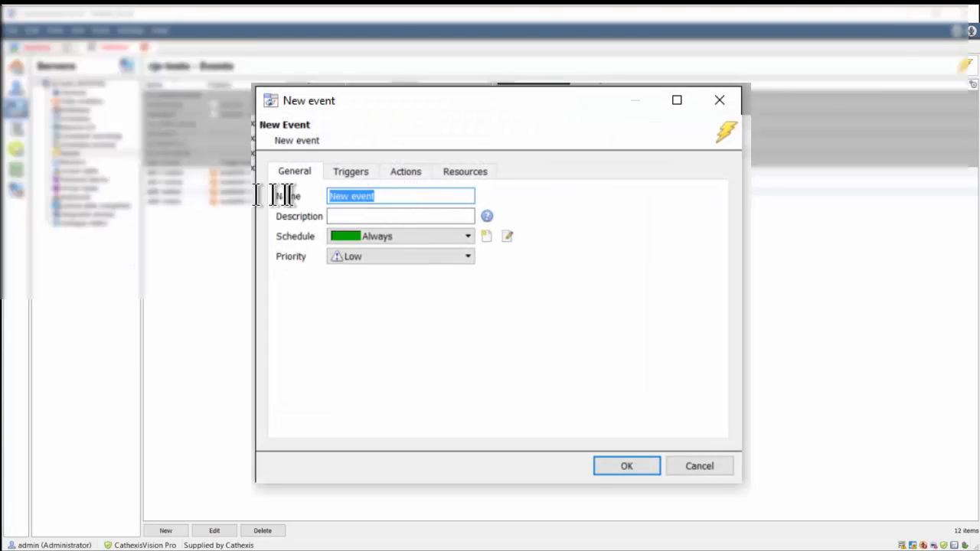
pyautogui.write('ema')
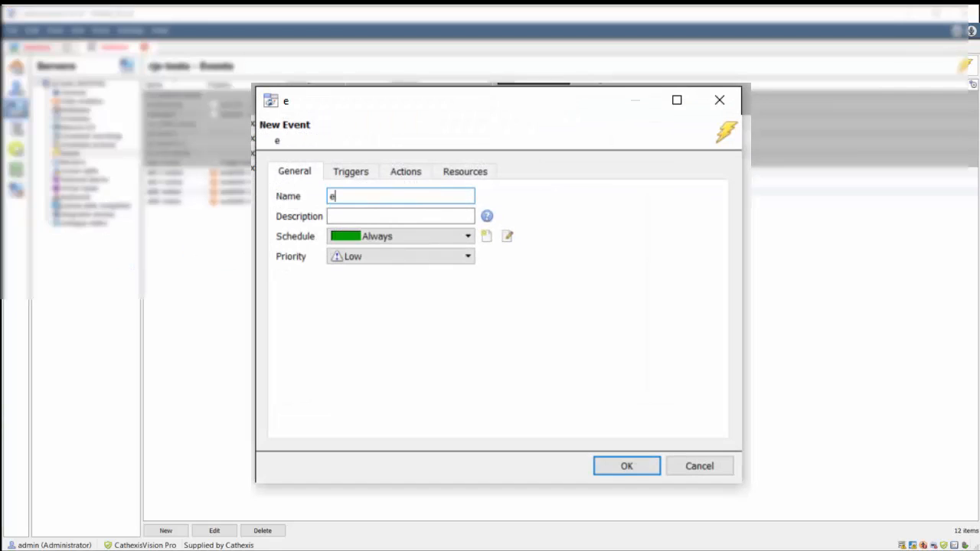
pyautogui.write('il motion')
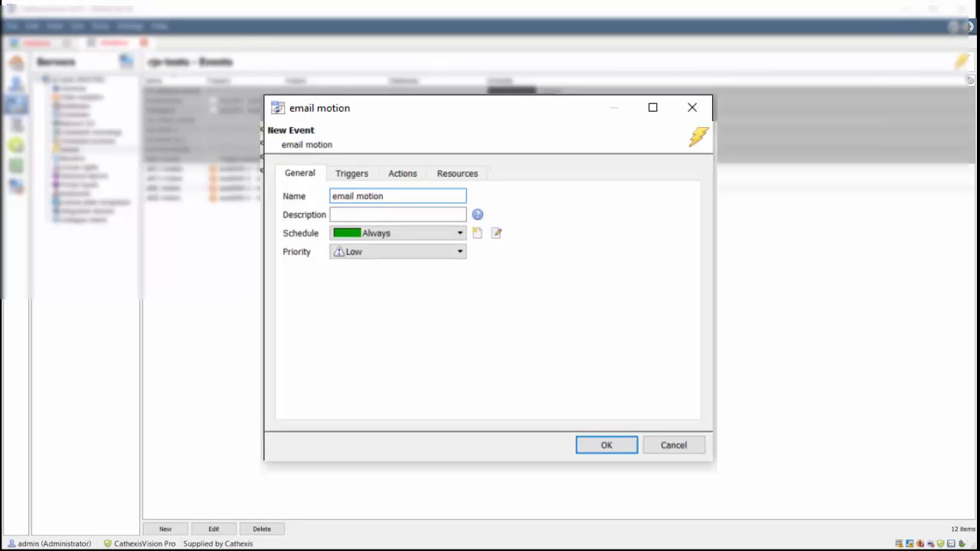
pyautogui.click(347, 212)
pyautogui.write('send mail on motion')
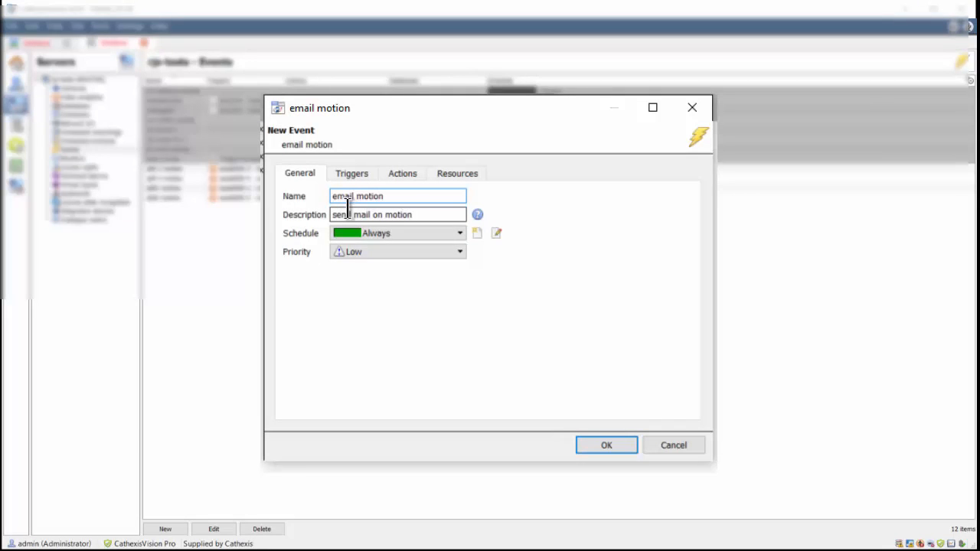
pyautogui.click(360, 252)
pyautogui.click(362, 285)
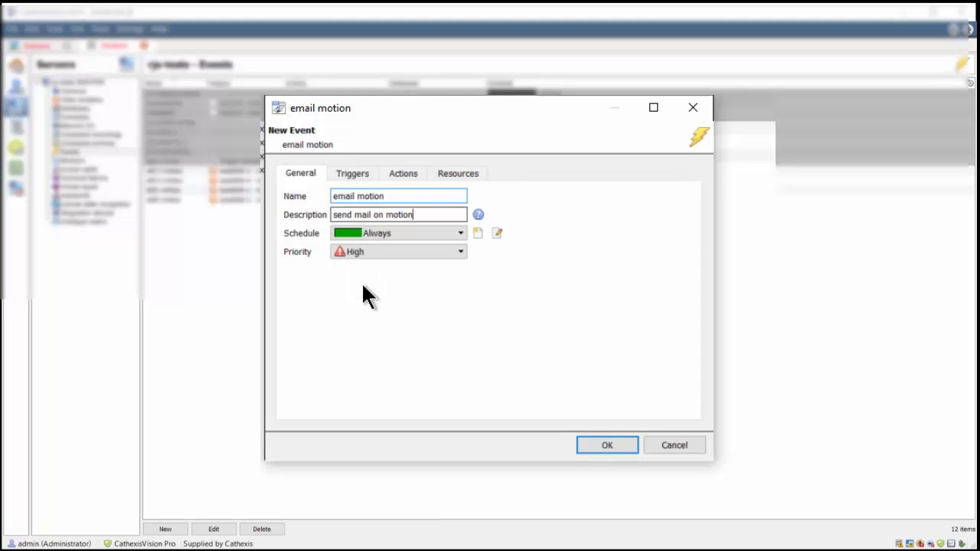
pyautogui.click(359, 175)
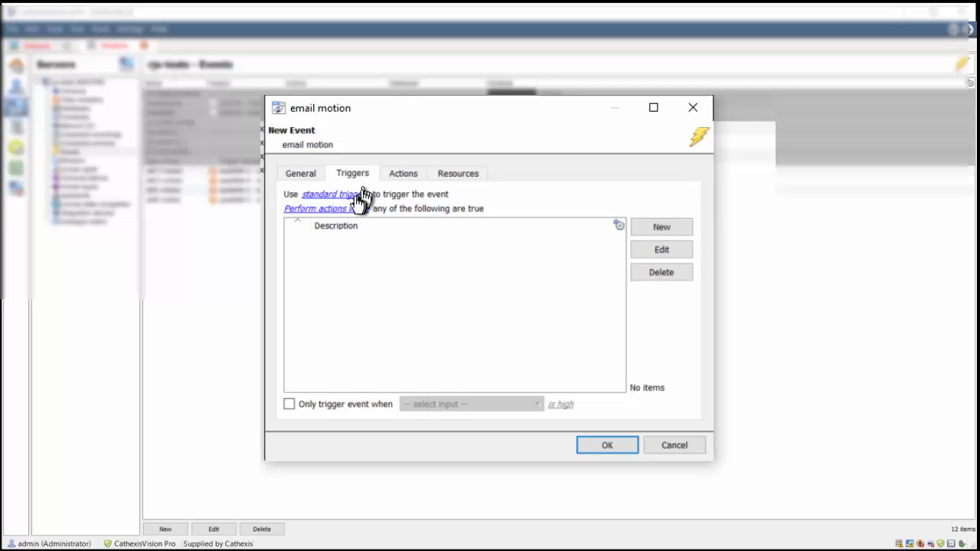
# Add a standard trigger on 'ms1234 - motion' with a 2 sec hold time.
pyautogui.click(337, 194)
pyautogui.click(672, 223)
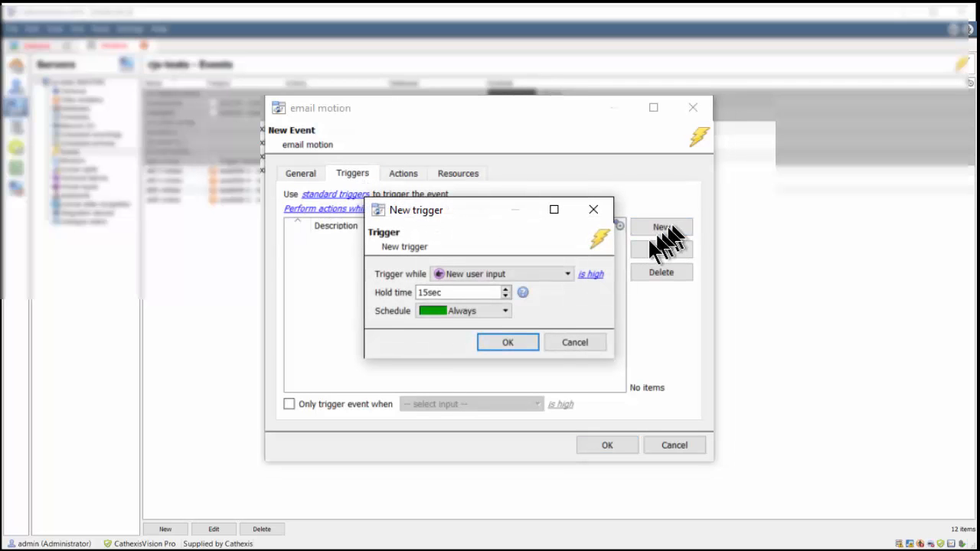
pyautogui.click(566, 274)
pyautogui.moveTo(564, 332); pyautogui.dragTo(572, 378)
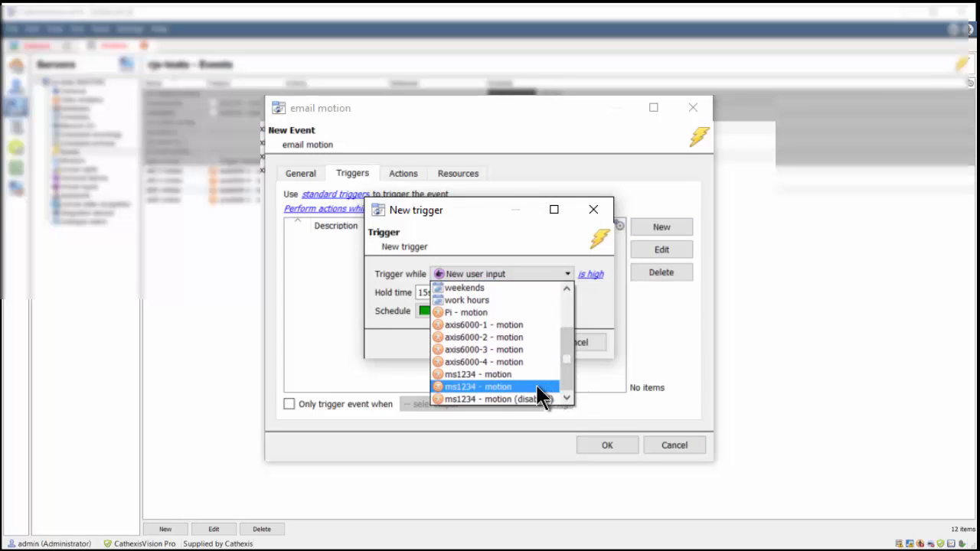
pyautogui.click(537, 386)
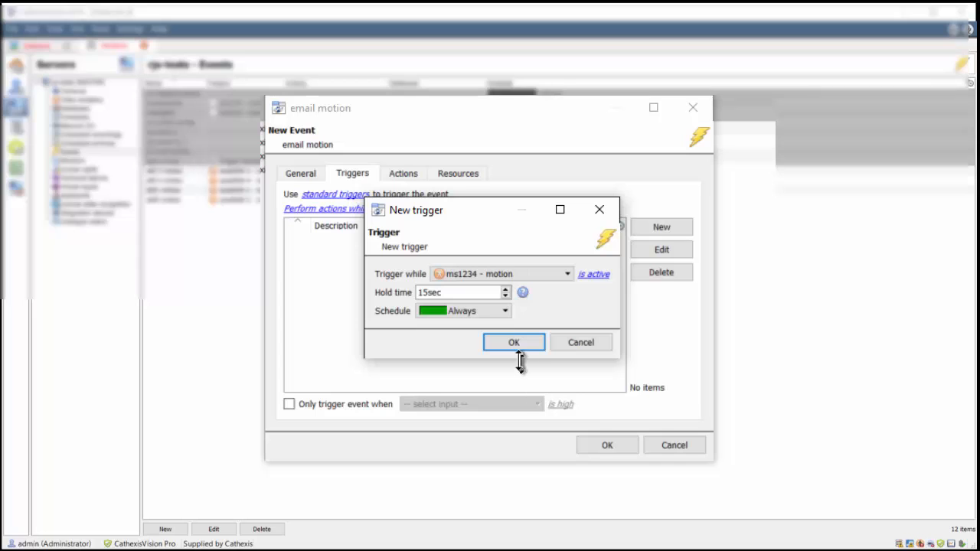
pyautogui.moveTo(474, 292); pyautogui.dragTo(236, 284)
pyautogui.write('2')
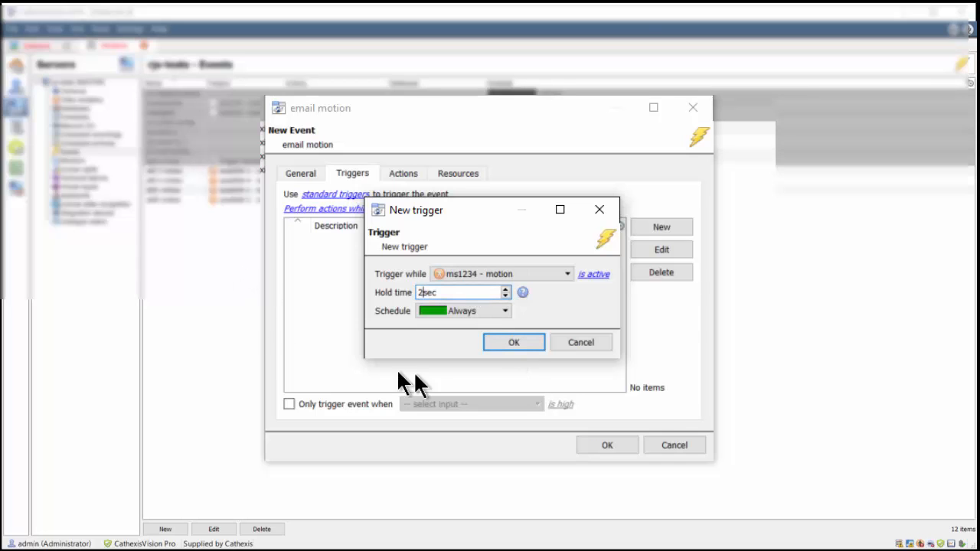
pyautogui.click(524, 343)
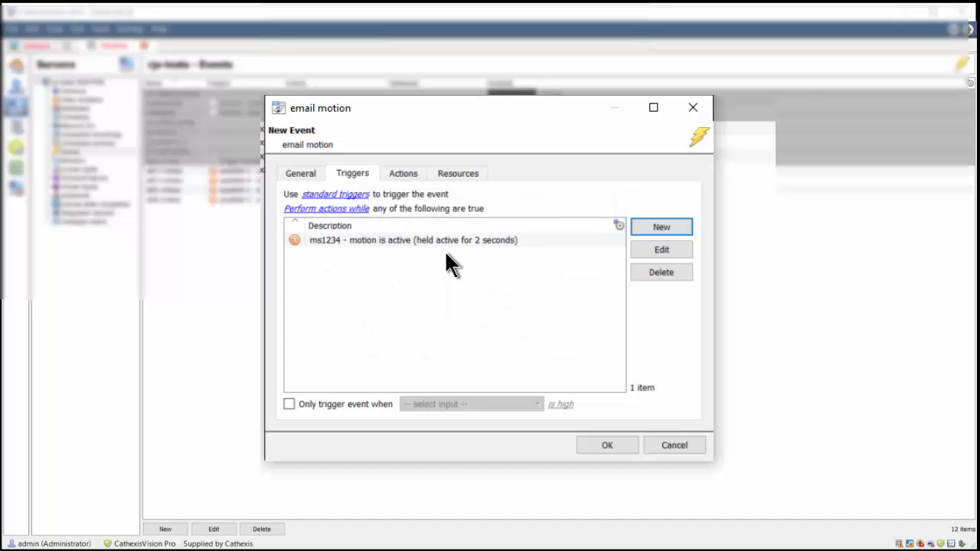
# Add a camera recording action for CatObserver into the catobserver-test database.
pyautogui.click(393, 175)
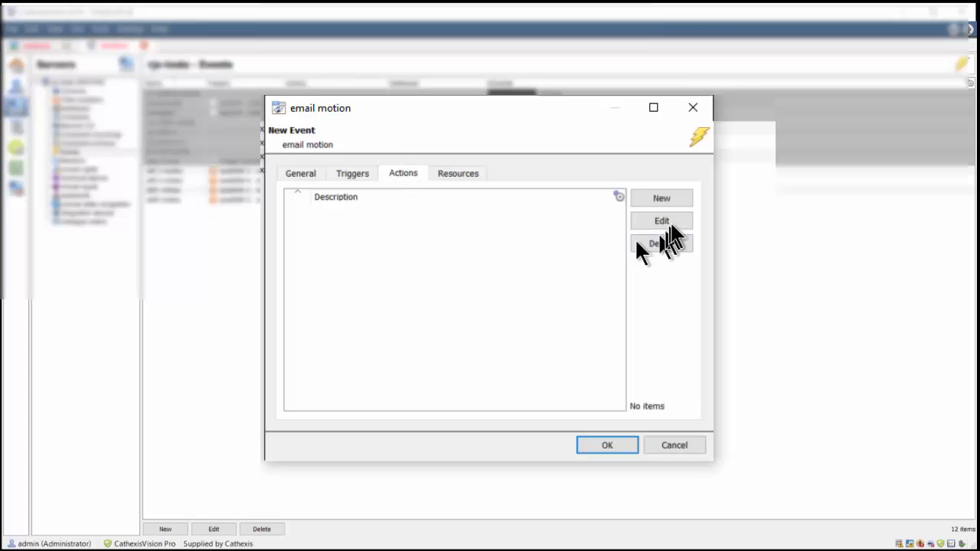
pyautogui.click(668, 199)
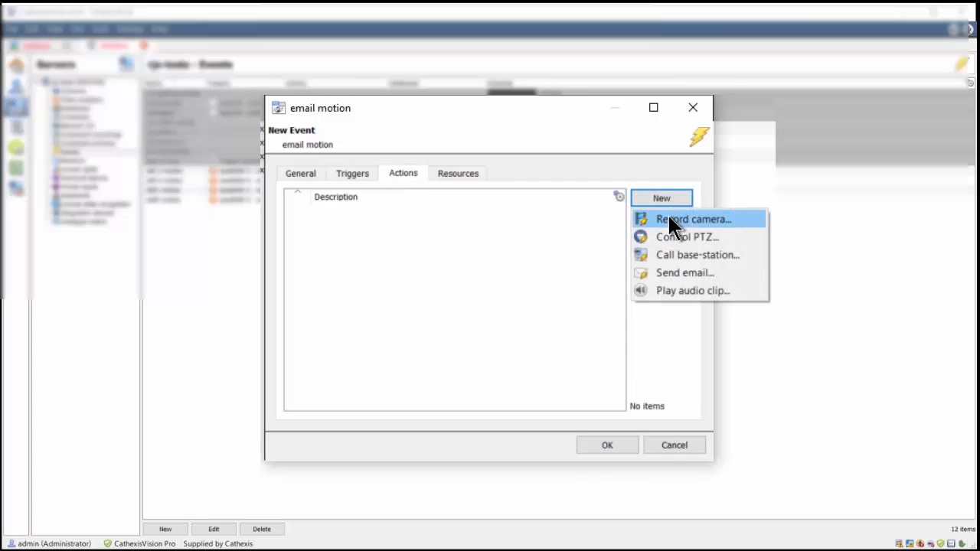
pyautogui.click(667, 217)
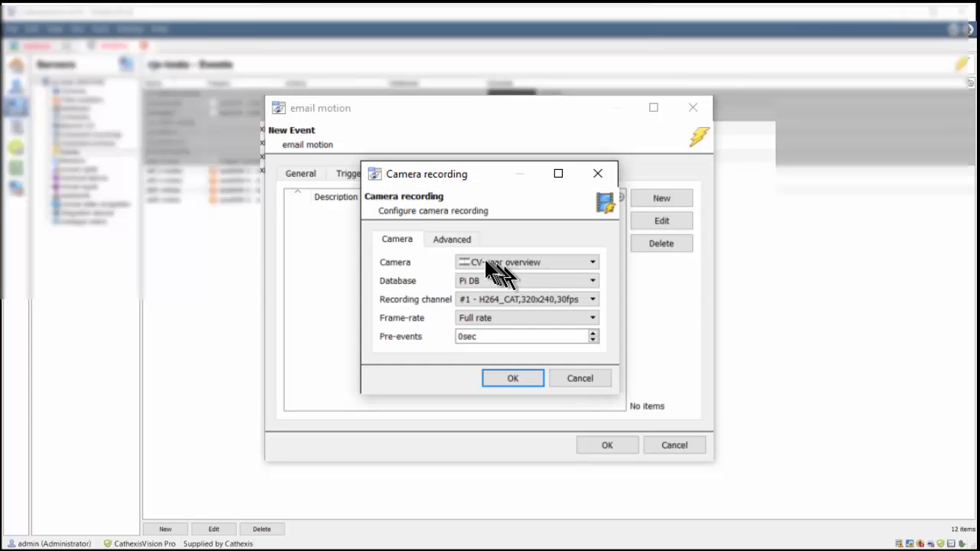
pyautogui.click(464, 261)
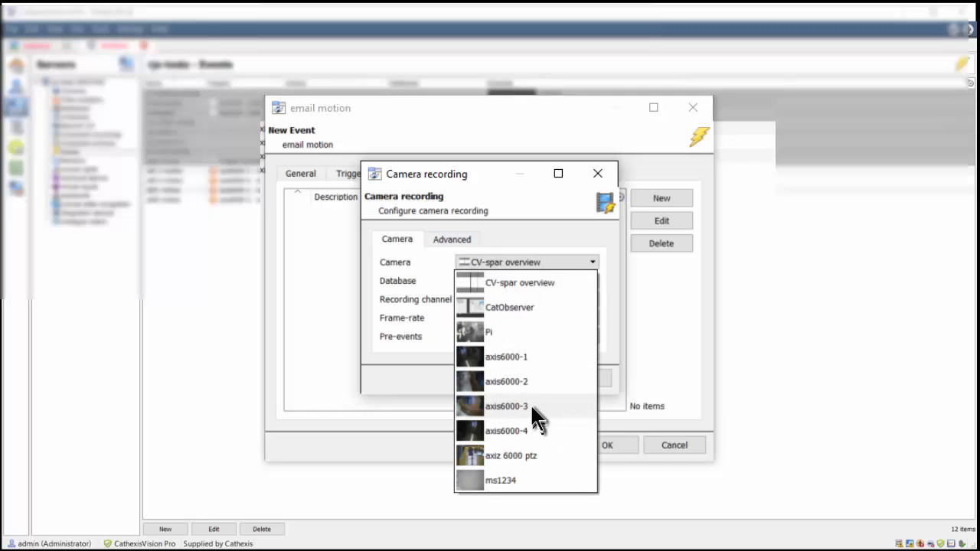
pyautogui.click(527, 308)
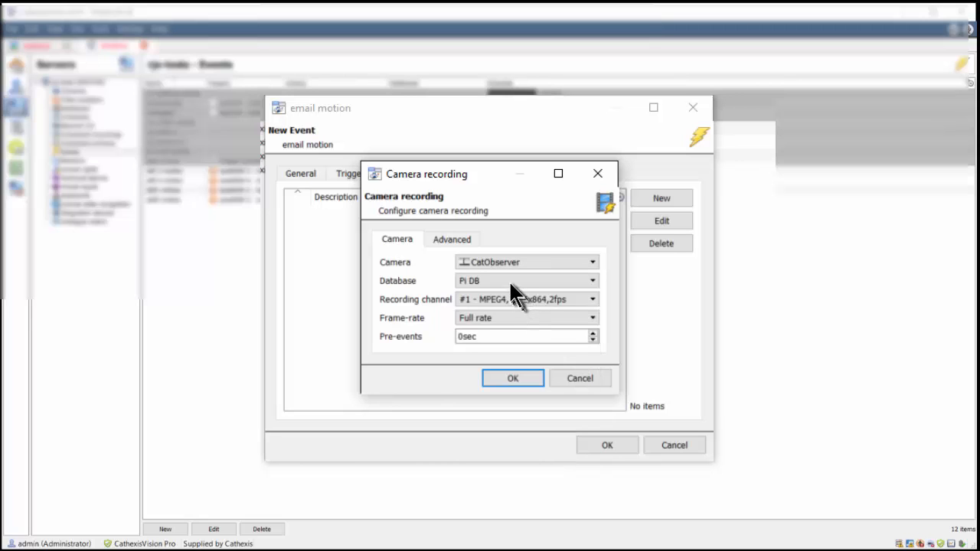
pyautogui.click(510, 281)
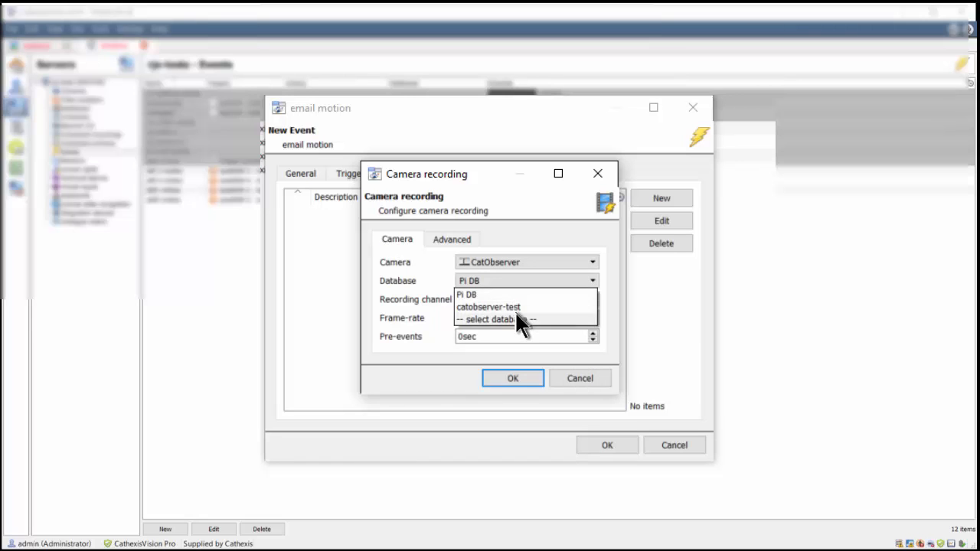
pyautogui.click(517, 307)
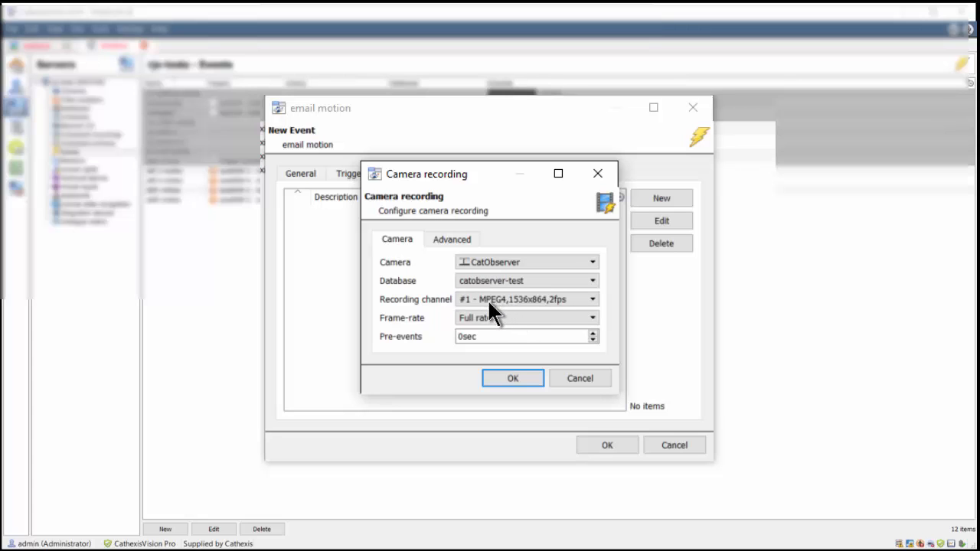
# Keep the single recording channel, set pre-events to 1 sec, and save the action.
pyautogui.click(487, 298)
pyautogui.click(486, 310)
pyautogui.moveTo(487, 335); pyautogui.dragTo(388, 336)
pyautogui.write('1')
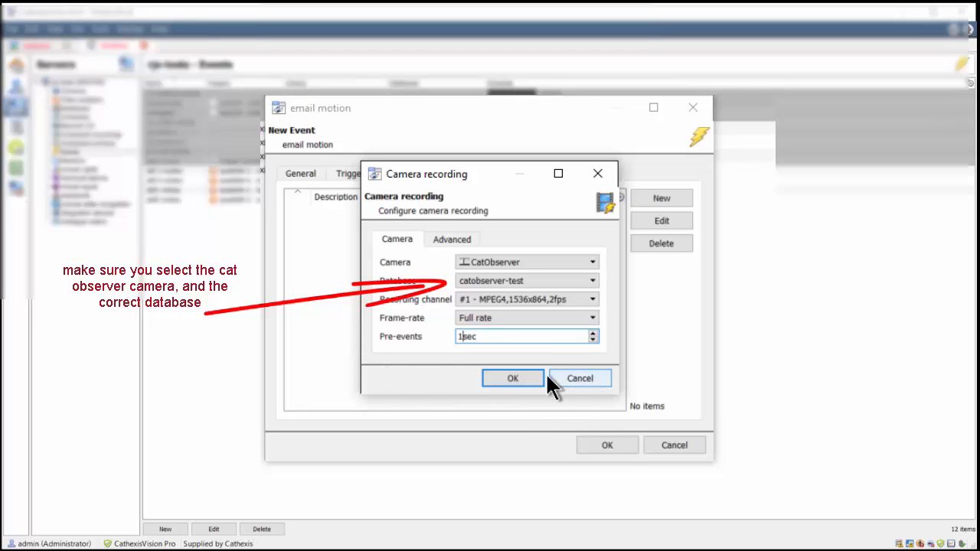
pyautogui.click(437, 232)
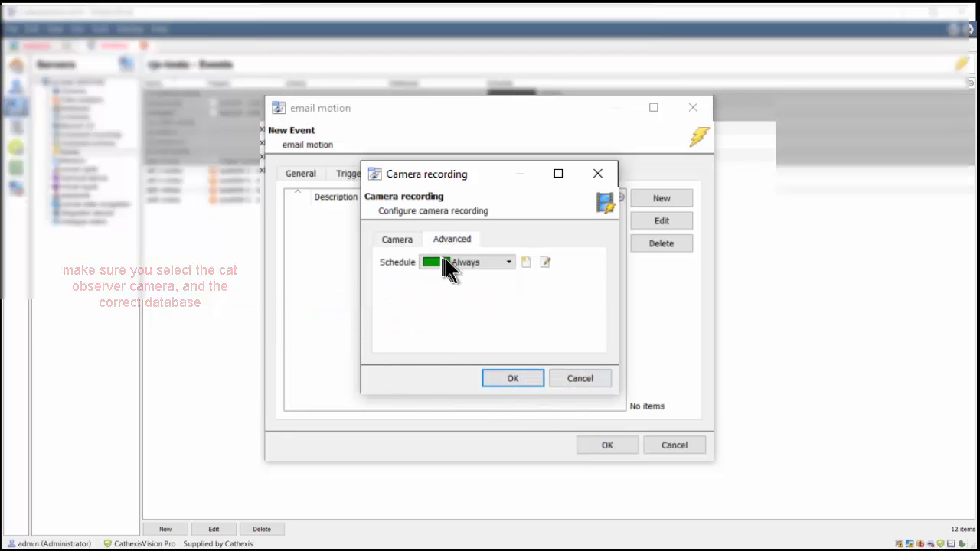
pyautogui.click(511, 379)
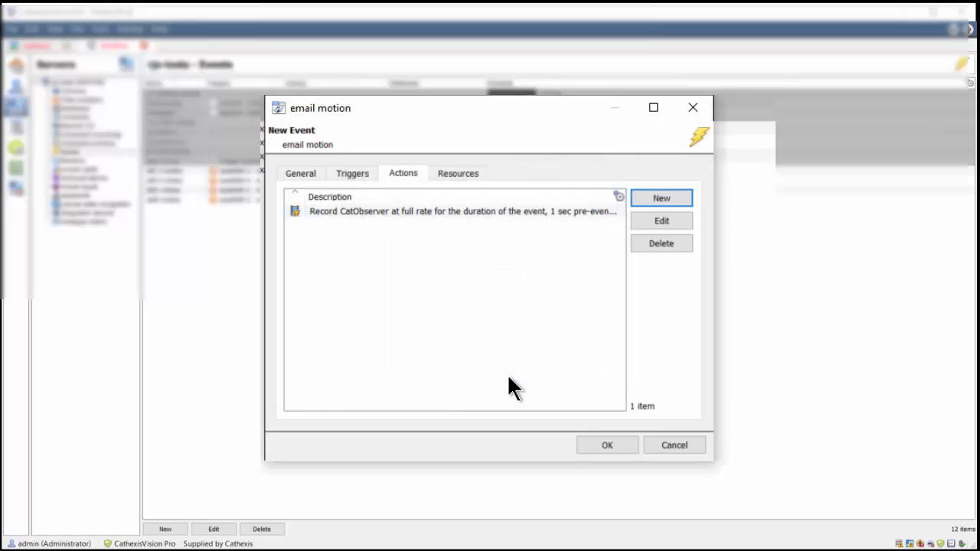
# Add a Send email action and enter the recipient's e-mail address.
pyautogui.click(663, 200)
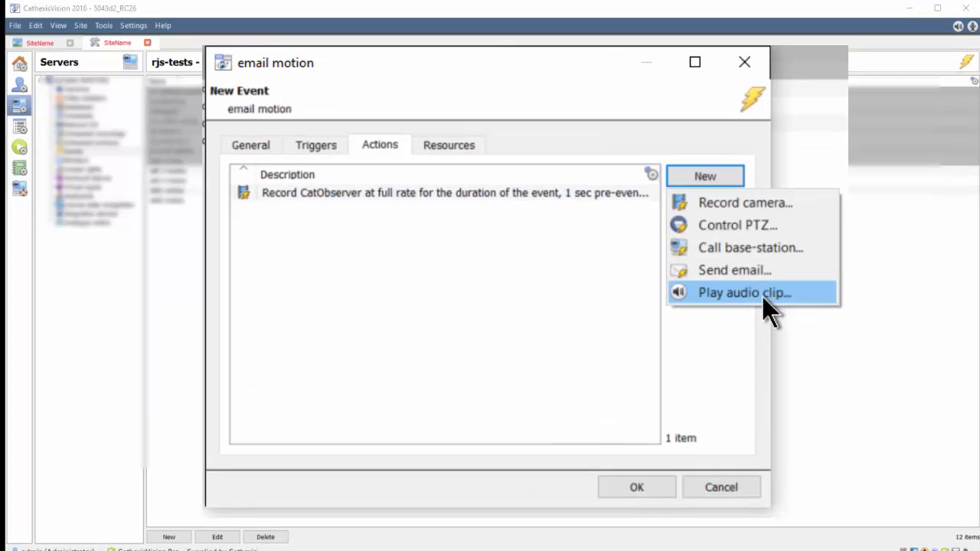
pyautogui.click(694, 277)
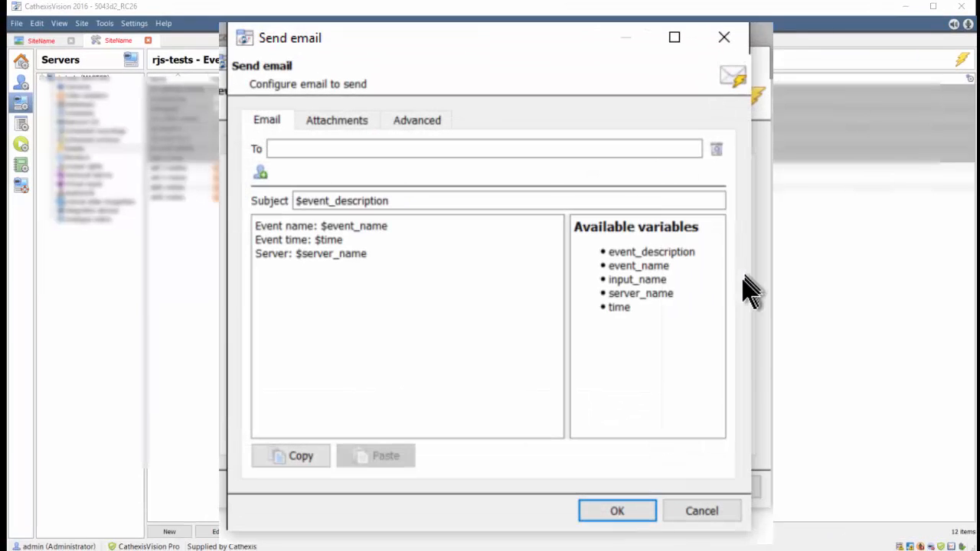
pyautogui.click(330, 153)
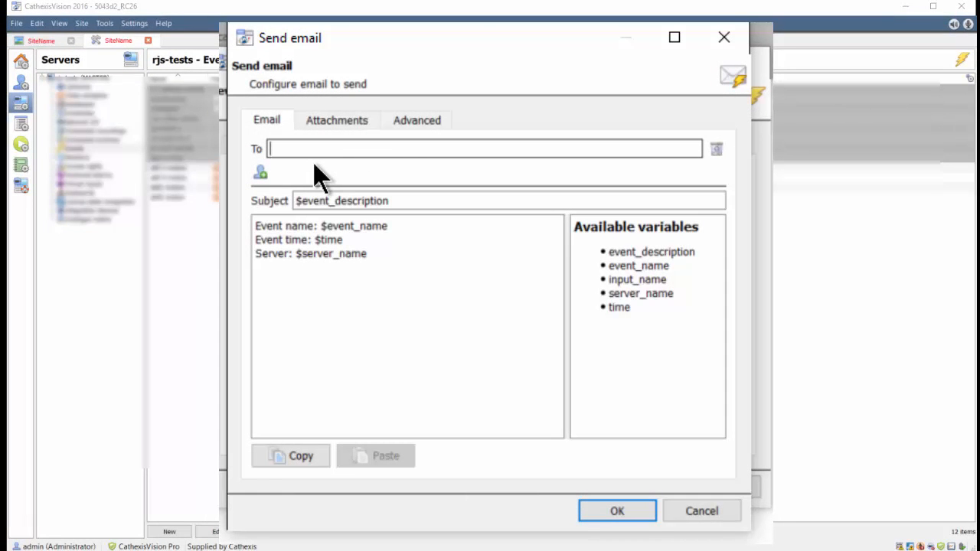
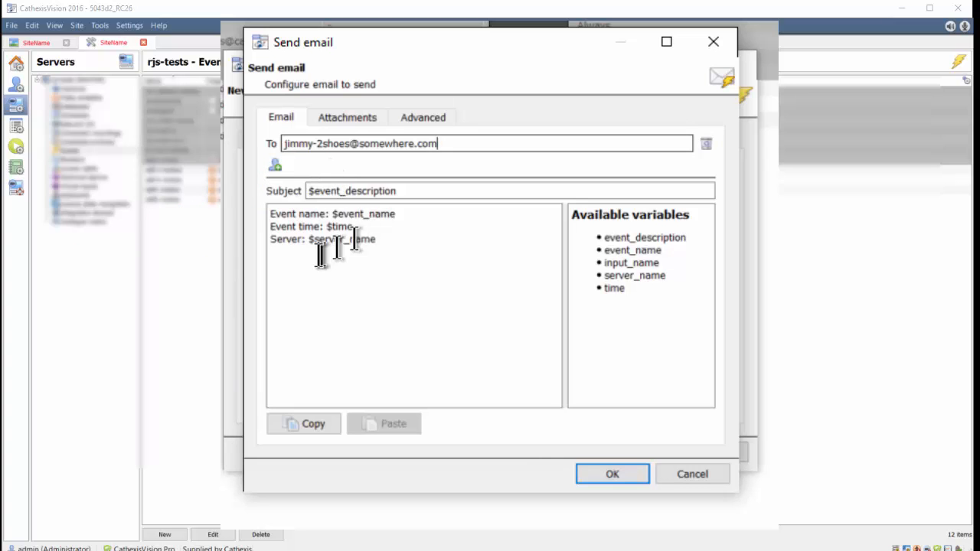
# Insert the line 'from cat observer' at the top of the message body.
pyautogui.click(388, 245)
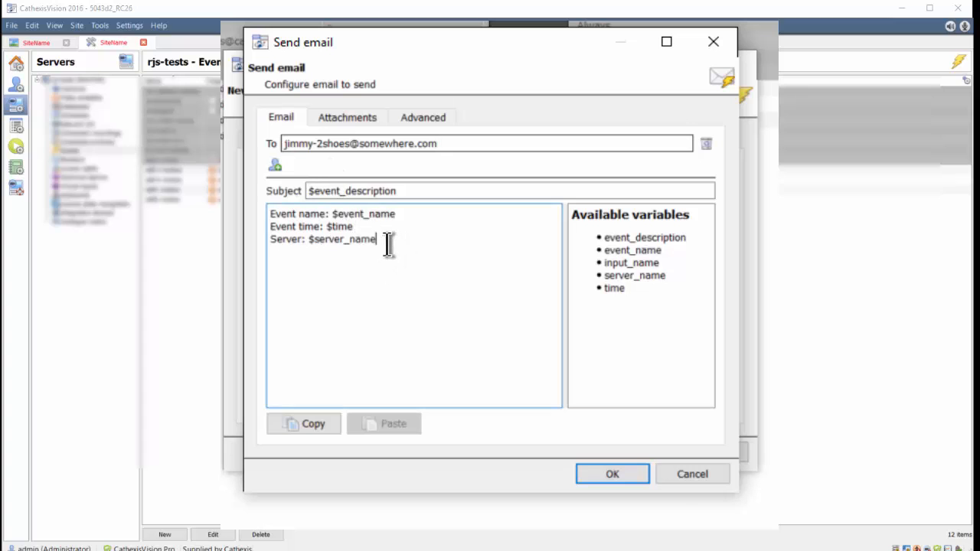
pyautogui.press('Return')
pyautogui.hotkey('ctrl', 'Home')
pyautogui.press('Return')
pyautogui.press('Up')
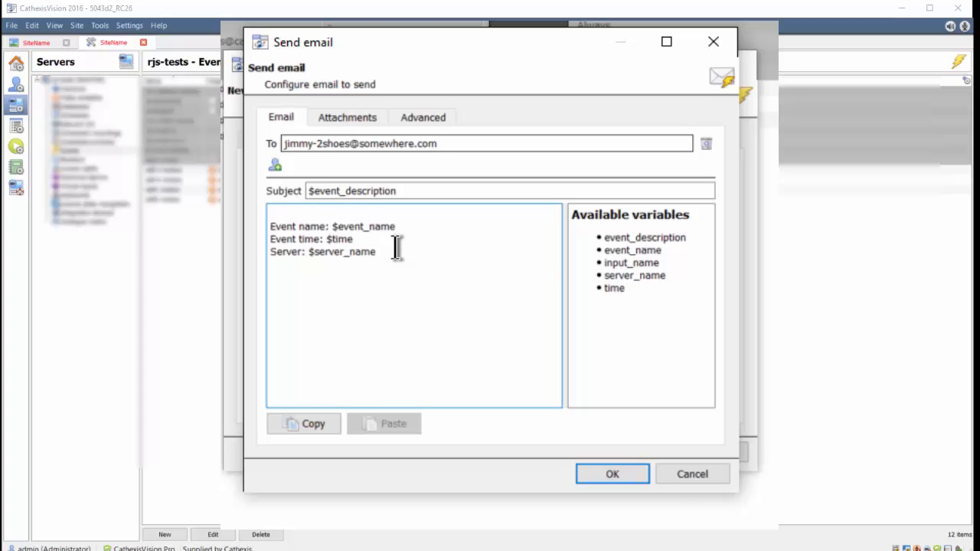
pyautogui.write('from cat o')
pyautogui.write('bse')
pyautogui.write('rver')
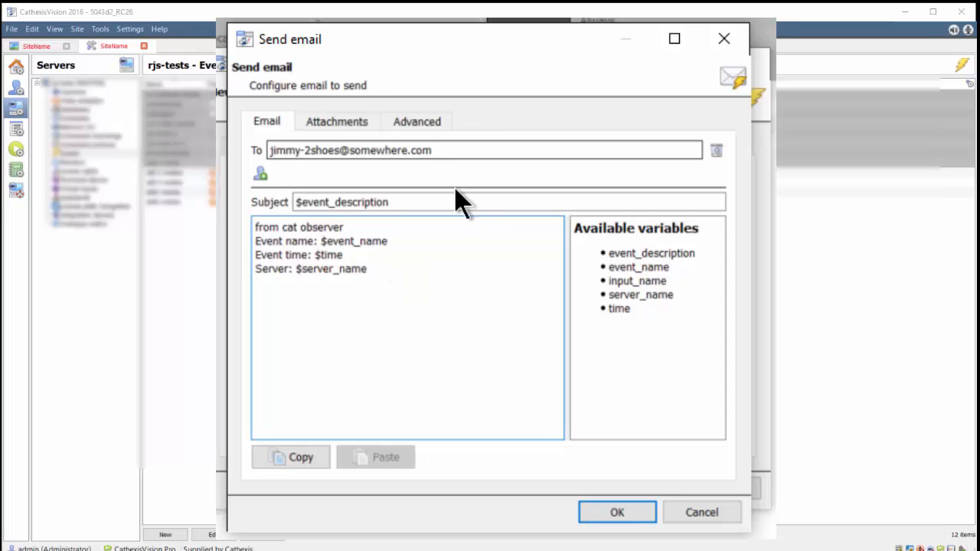
pyautogui.click(324, 121)
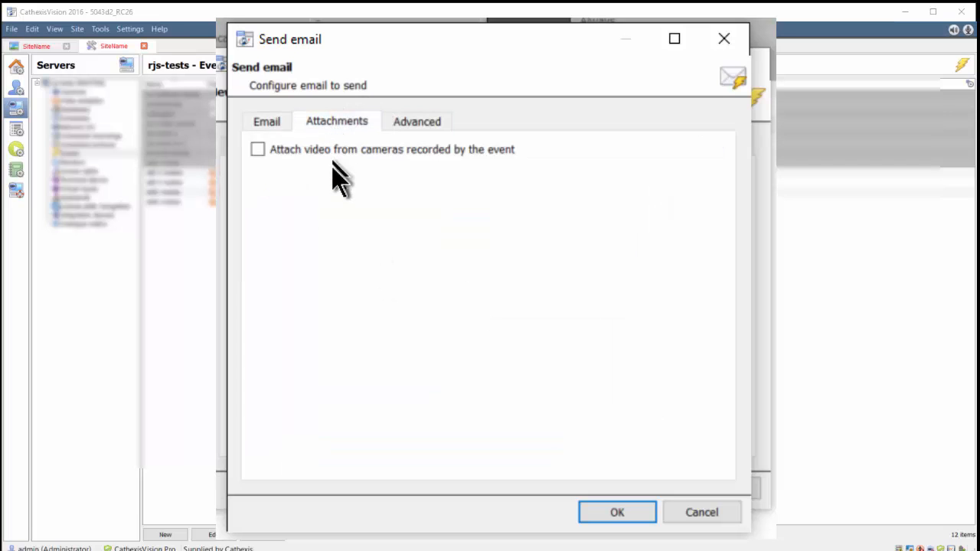
# Attach video from the event's recorded cameras to the email action, then save the email motion event.
pyautogui.click(320, 152)
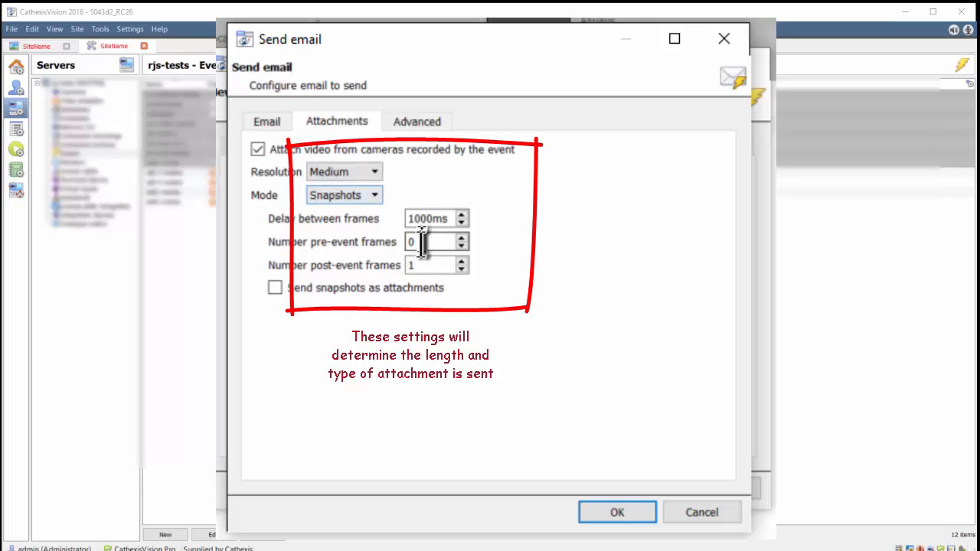
pyautogui.click(421, 121)
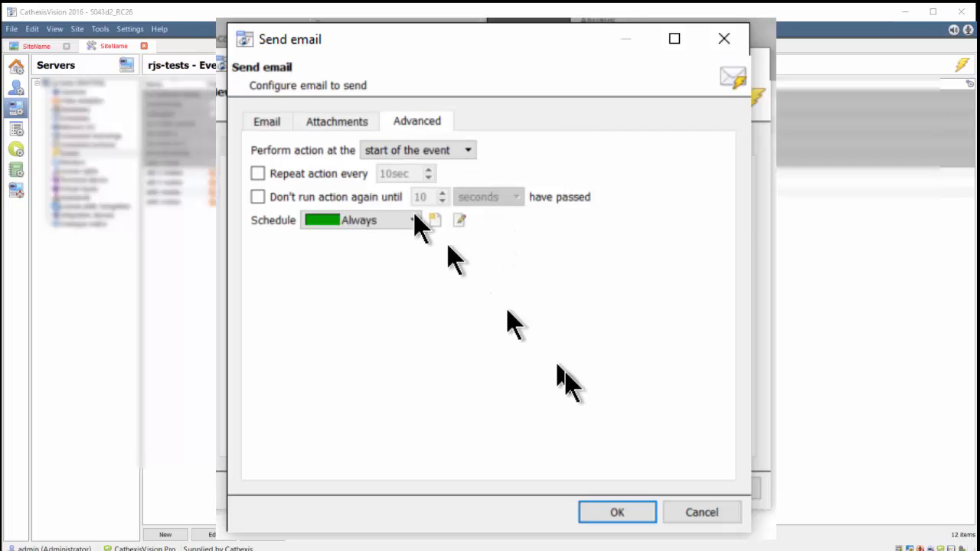
pyautogui.click(610, 507)
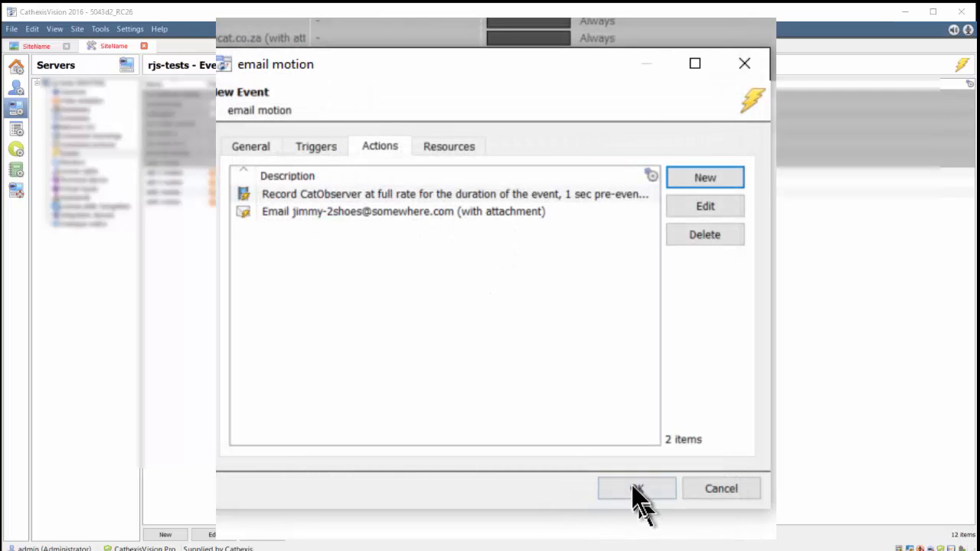
pyautogui.click(632, 483)
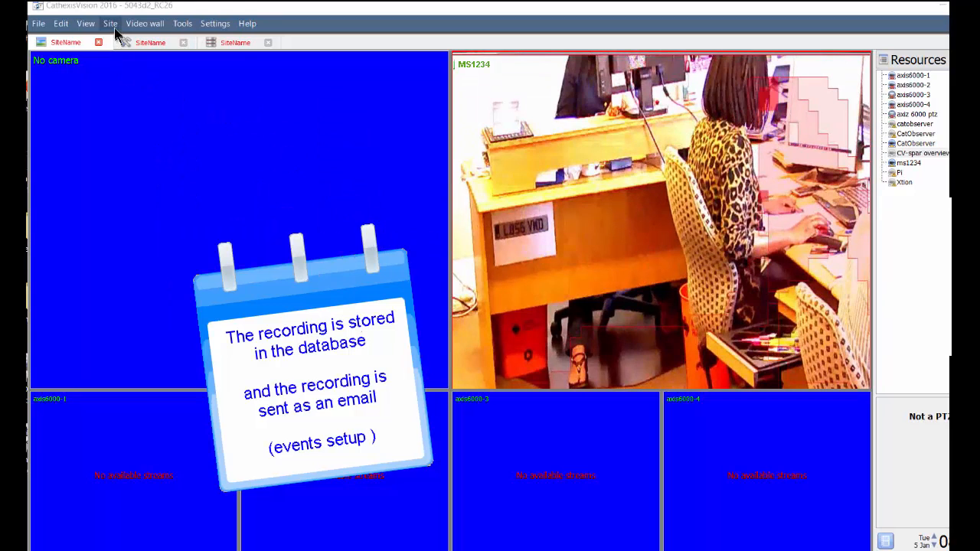
# Open the catobserver-test database and play the 2016/01/05 08:50:08 event recording.
pyautogui.click(112, 24)
pyautogui.moveTo(176, 38)
pyautogui.click(275, 54)
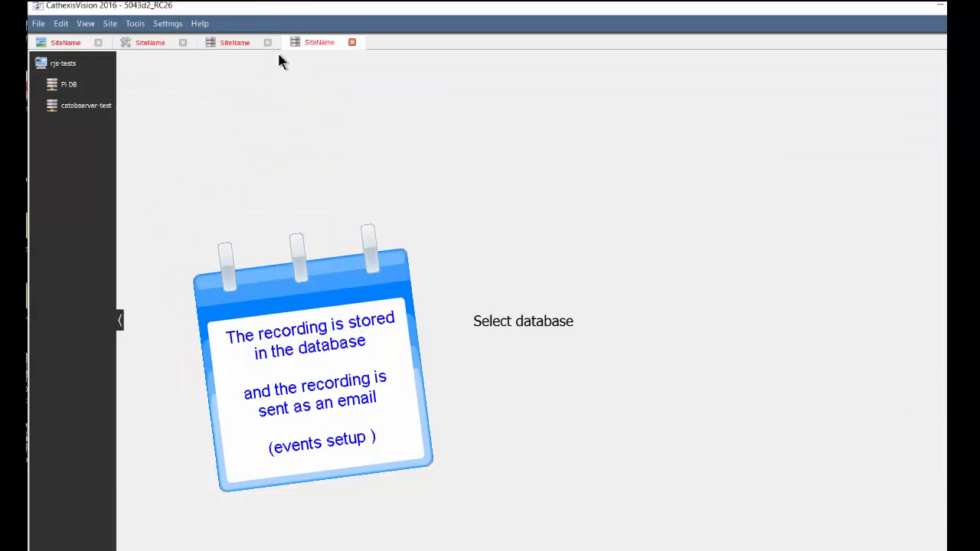
pyautogui.click(91, 107)
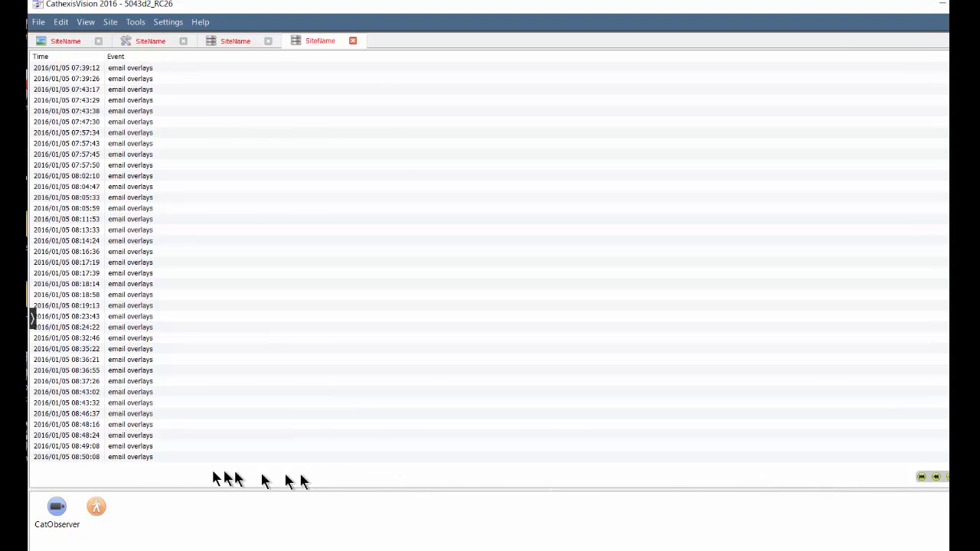
pyautogui.click(84, 459)
pyautogui.doubleClick(84, 458)
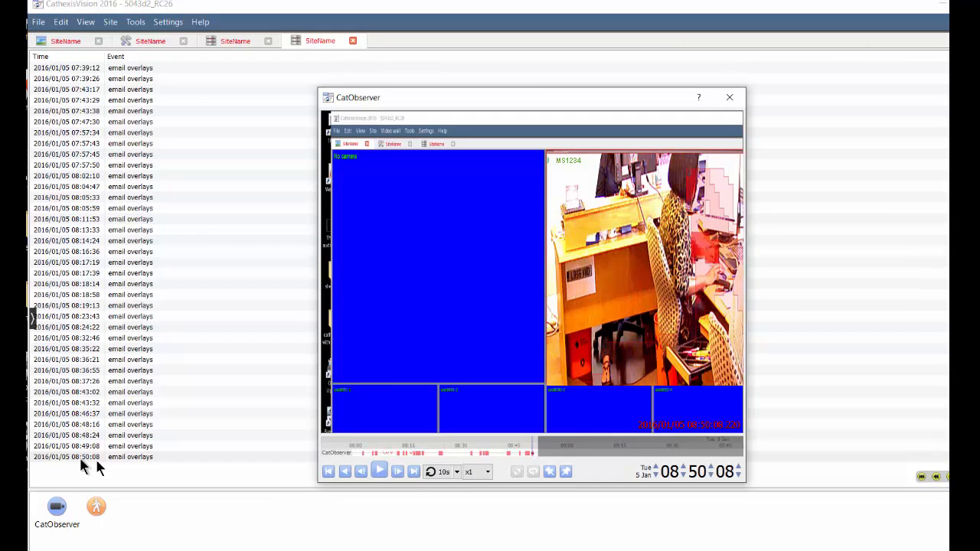
pyautogui.click(379, 473)
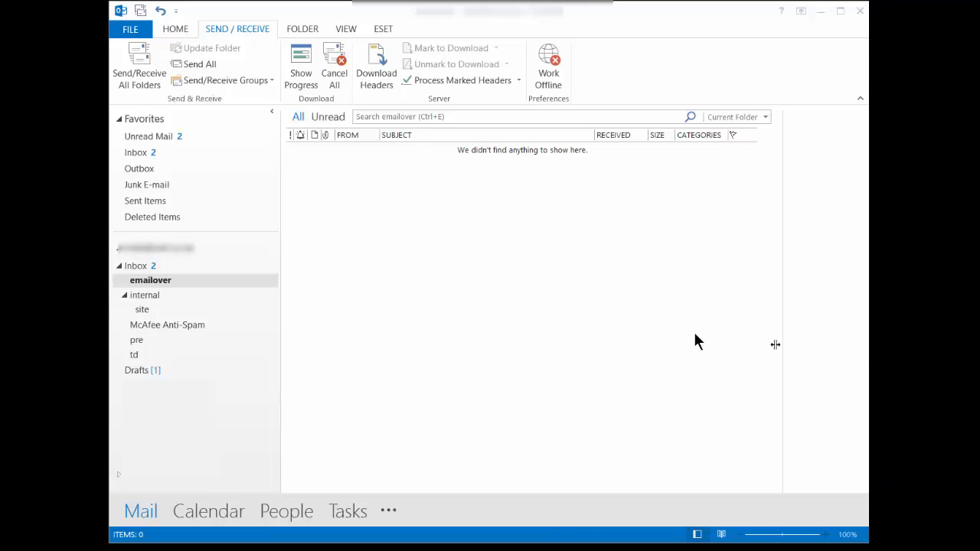
# Fetch new mail and open the CatObserver .mp4 attached to the 'email overlays' message.
pyautogui.click(145, 83)
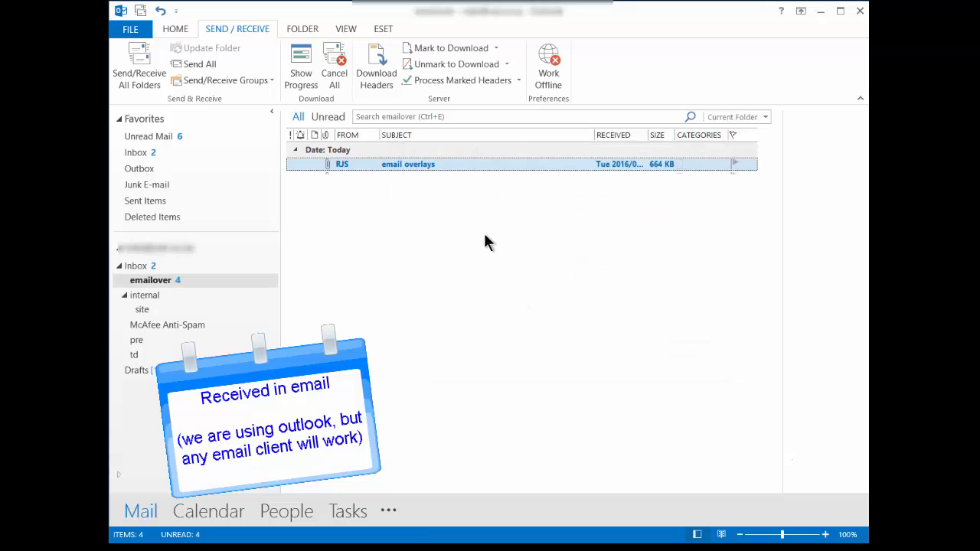
pyautogui.doubleClick(502, 164)
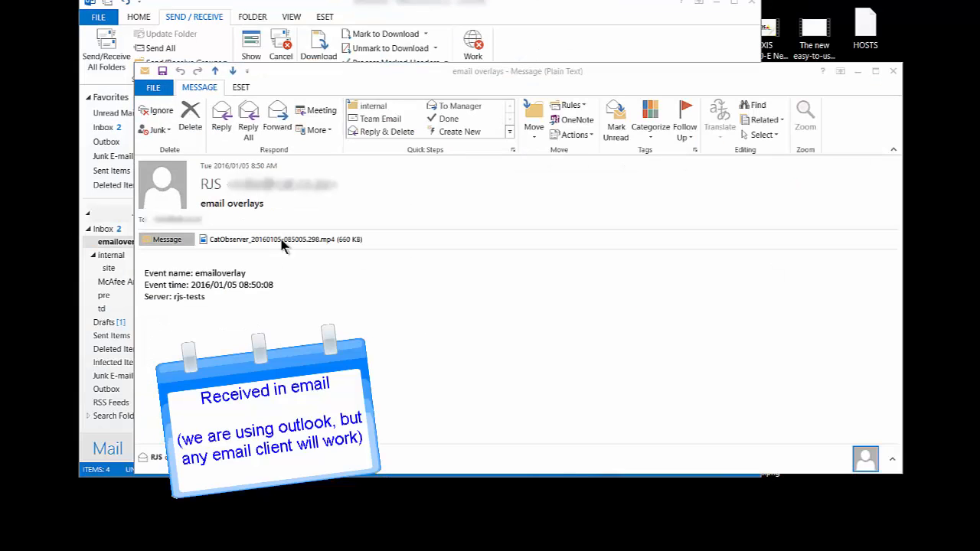
pyautogui.doubleClick(282, 241)
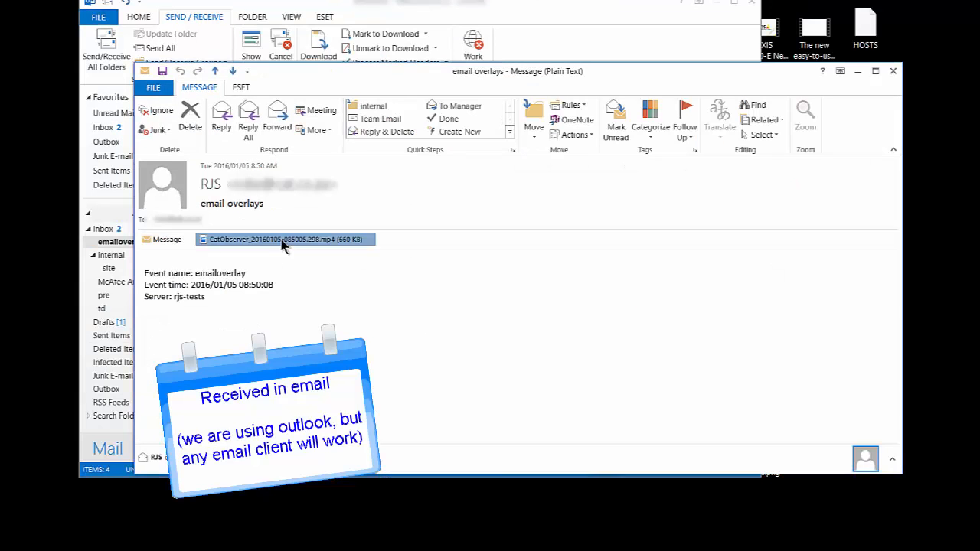
pyautogui.click(447, 304)
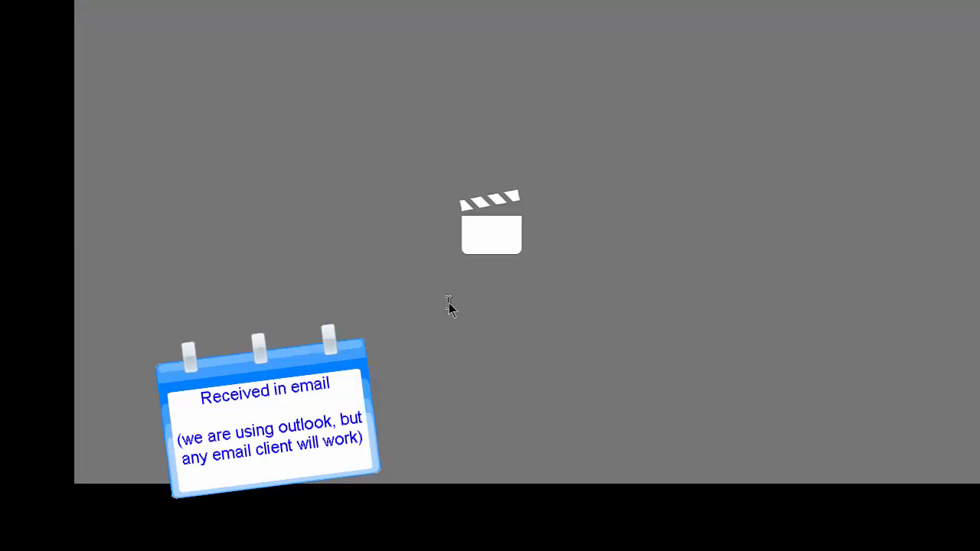